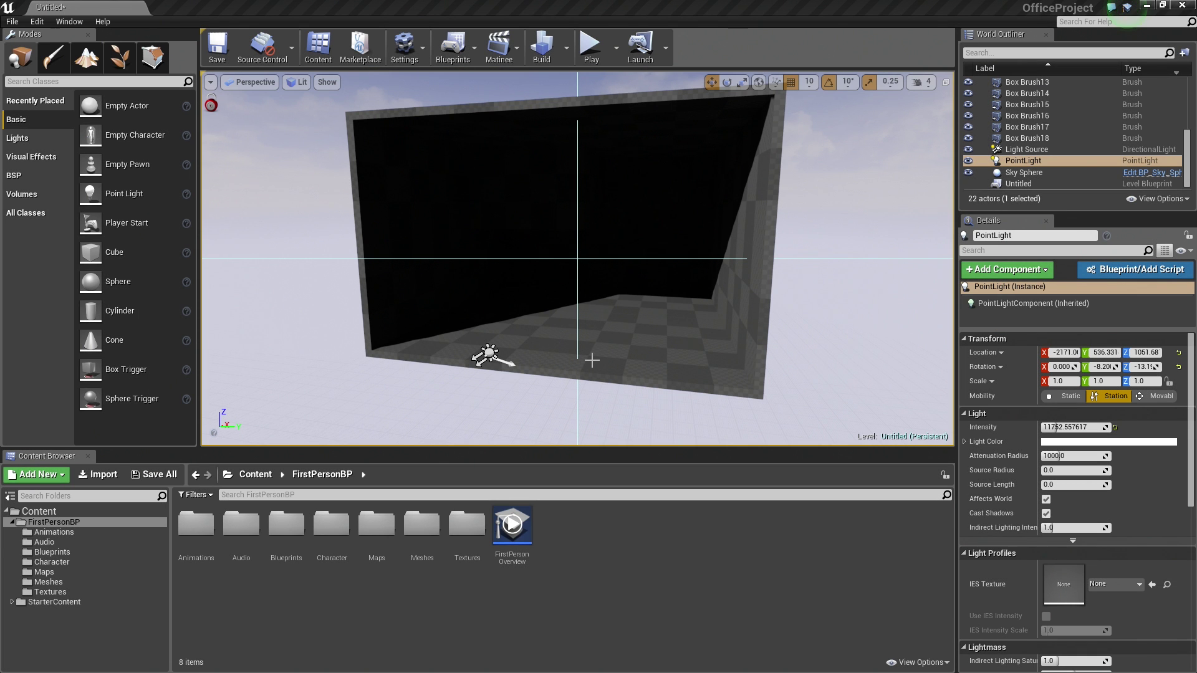
- Inspect the building's interior walls to find one suited to a doorway
{"action": "key", "text": "w"}
{"action": "mouse_move", "coordinate": [604, 325]}
{"action": "right_mouse_down"}
{"action": "mouse_move", "coordinate": [602, 313]}
{"action": "mouse_move", "coordinate": [596, 353]}
{"action": "mouse_move", "coordinate": [585, 282]}
{"action": "mouse_move", "coordinate": [629, 315]}
{"action": "mouse_move", "coordinate": [608, 298]}
{"action": "mouse_move", "coordinate": [592, 349]}
{"action": "mouse_move", "coordinate": [501, 334]}
{"action": "mouse_move", "coordinate": [543, 327]}
{"action": "mouse_move", "coordinate": [645, 346]}
{"action": "mouse_move", "coordinate": [532, 353]}
{"action": "mouse_move", "coordinate": [588, 353]}
{"action": "mouse_move", "coordinate": [602, 334]}
{"action": "mouse_move", "coordinate": [460, 303]}
{"action": "right_mouse_up"}
{"action": "key", "text": "s"}
{"action": "key", "text": "w"}
{"action": "key", "text": "d"}
{"action": "left_click", "coordinate": [617, 271]}
{"action": "left_click", "coordinate": [606, 143]}
{"action": "left_click", "coordinate": [423, 288]}
{"action": "left_click", "coordinate": [574, 308]}
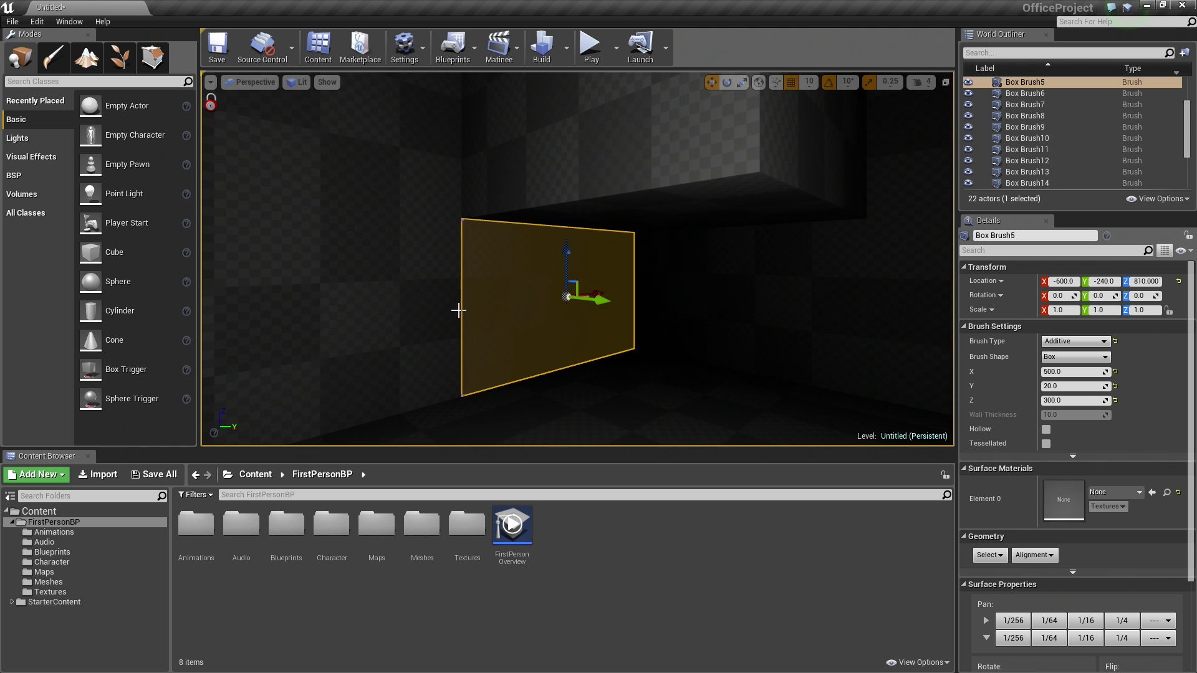
{"action": "left_click", "coordinate": [452, 311]}
{"action": "right_click_drag", "start_coordinate": [530, 380], "coordinate": [522, 372]}
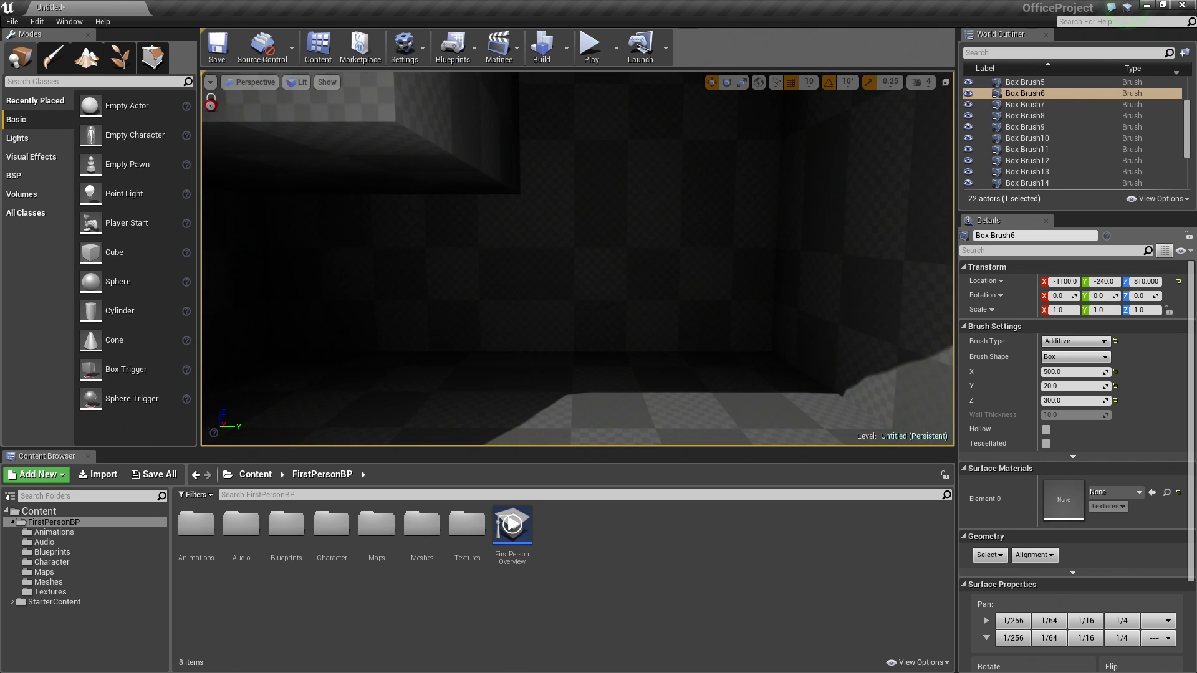
- Duplicate the 480-wide lower wall brush at the room's far end and offset the copy to X -520
{"action": "left_click", "coordinate": [649, 347]}
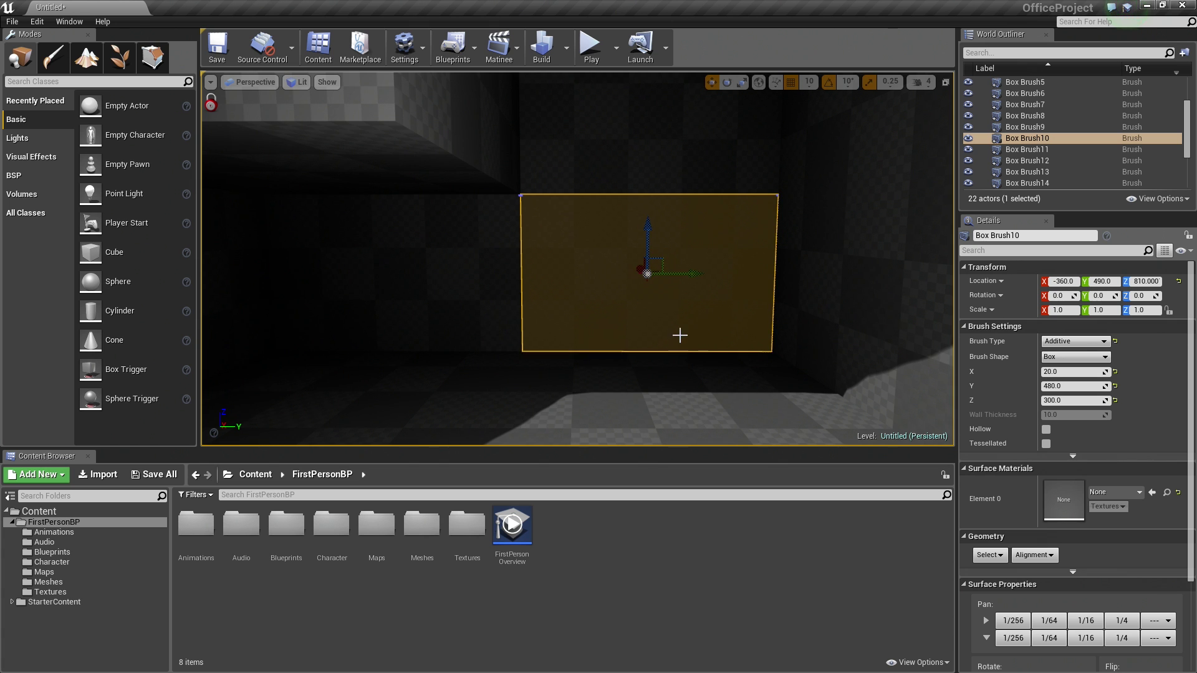
{"action": "mouse_move", "coordinate": [673, 330]}
{"action": "right_mouse_down"}
{"action": "mouse_move", "coordinate": [474, 332]}
{"action": "mouse_move", "coordinate": [701, 345]}
{"action": "right_mouse_up"}
{"action": "left_click", "coordinate": [631, 297]}
{"action": "left_click", "coordinate": [408, 306]}
{"action": "right_click_drag", "start_coordinate": [498, 304], "coordinate": [540, 254]}
{"action": "left_click", "coordinate": [561, 343]}
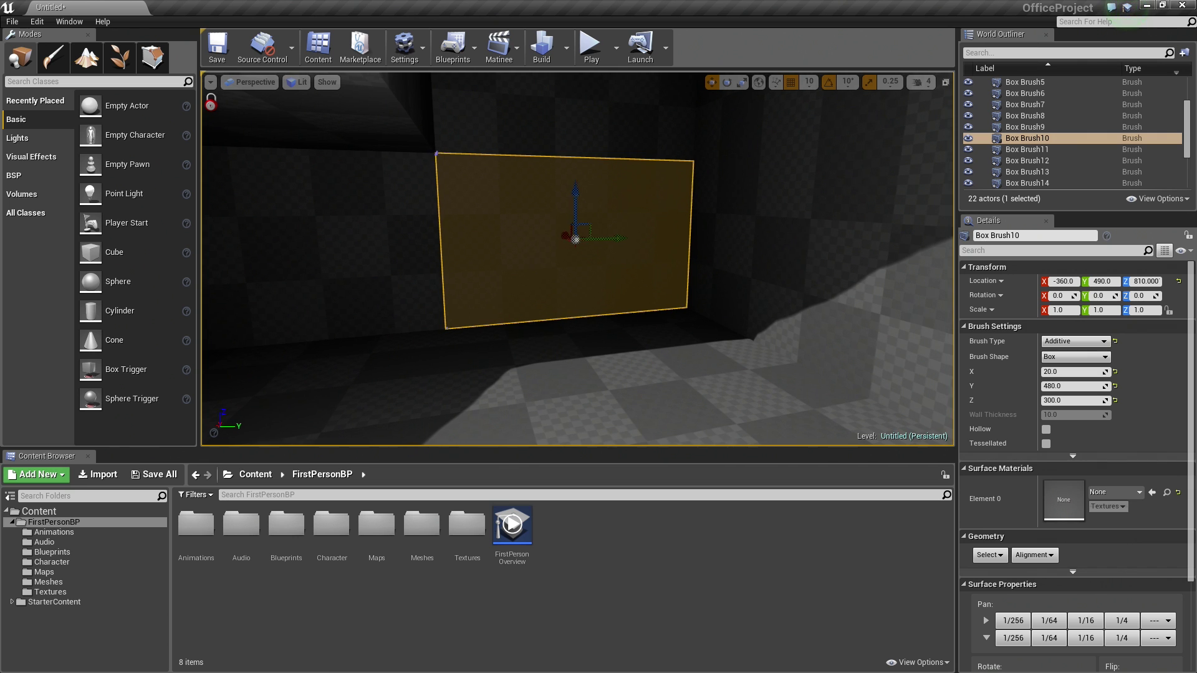
{"action": "right_click_drag", "start_coordinate": [561, 342], "coordinate": [568, 342]}
{"action": "right_click_drag", "start_coordinate": [466, 317], "coordinate": [466, 317]}
{"action": "key", "text": "s"}
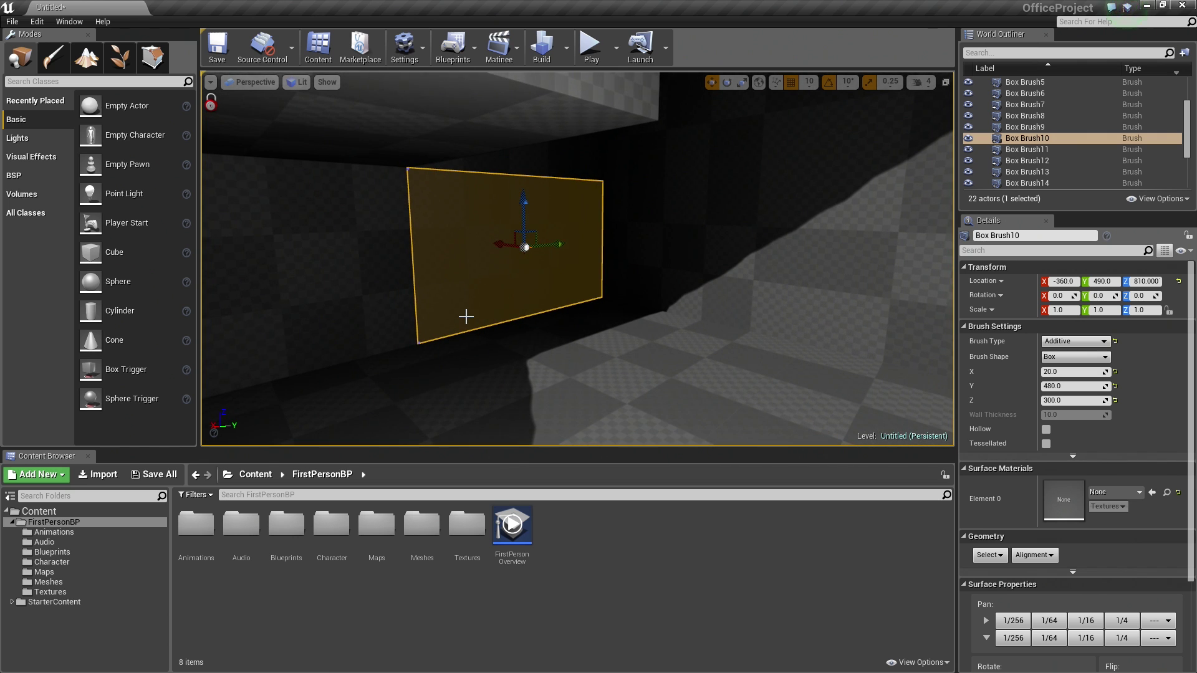
{"action": "mouse_move", "coordinate": [525, 248]}
{"action": "left_mouse_down", "text": "alt"}
{"action": "mouse_move", "coordinate": [539, 262]}
{"action": "mouse_move", "coordinate": [579, 253]}
{"action": "left_mouse_up", "text": "alt"}
{"action": "key", "text": "w"}
{"action": "mouse_move", "coordinate": [580, 254]}
{"action": "right_mouse_down"}
{"action": "mouse_move", "coordinate": [536, 256]}
{"action": "mouse_move", "coordinate": [586, 255]}
{"action": "mouse_move", "coordinate": [468, 193]}
{"action": "right_mouse_up"}
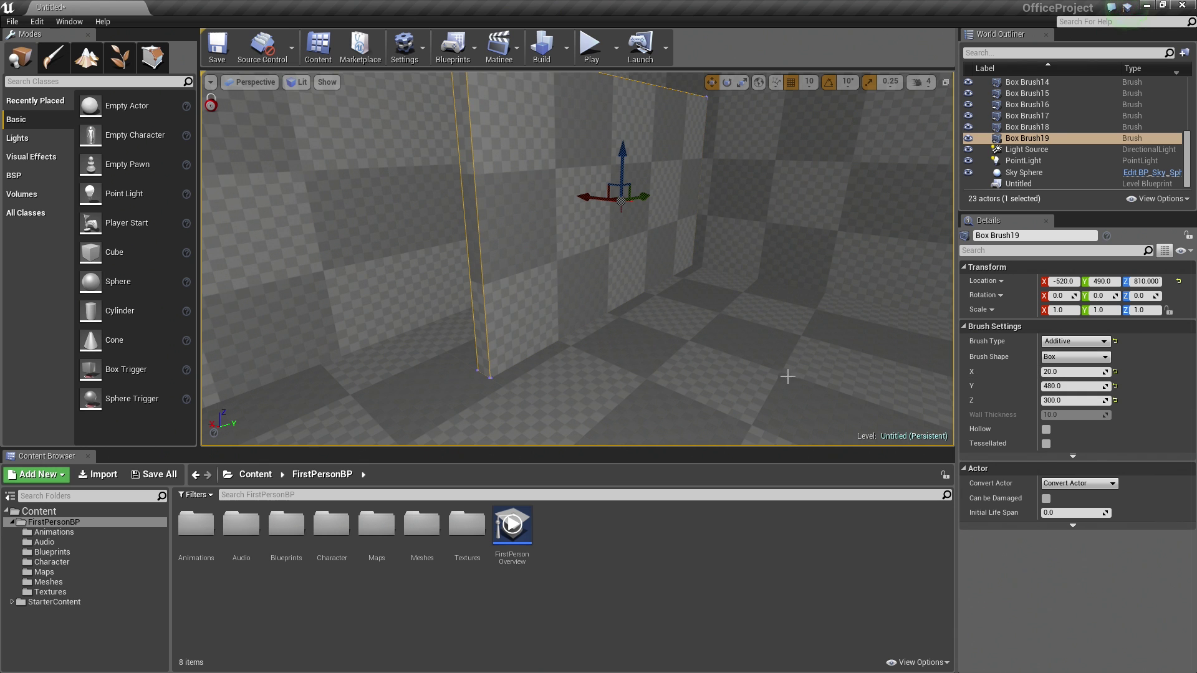
- Resize the duplicated brush to 150 in Y and 250 in Z
{"action": "right_click_drag", "start_coordinate": [787, 376], "coordinate": [679, 327]}
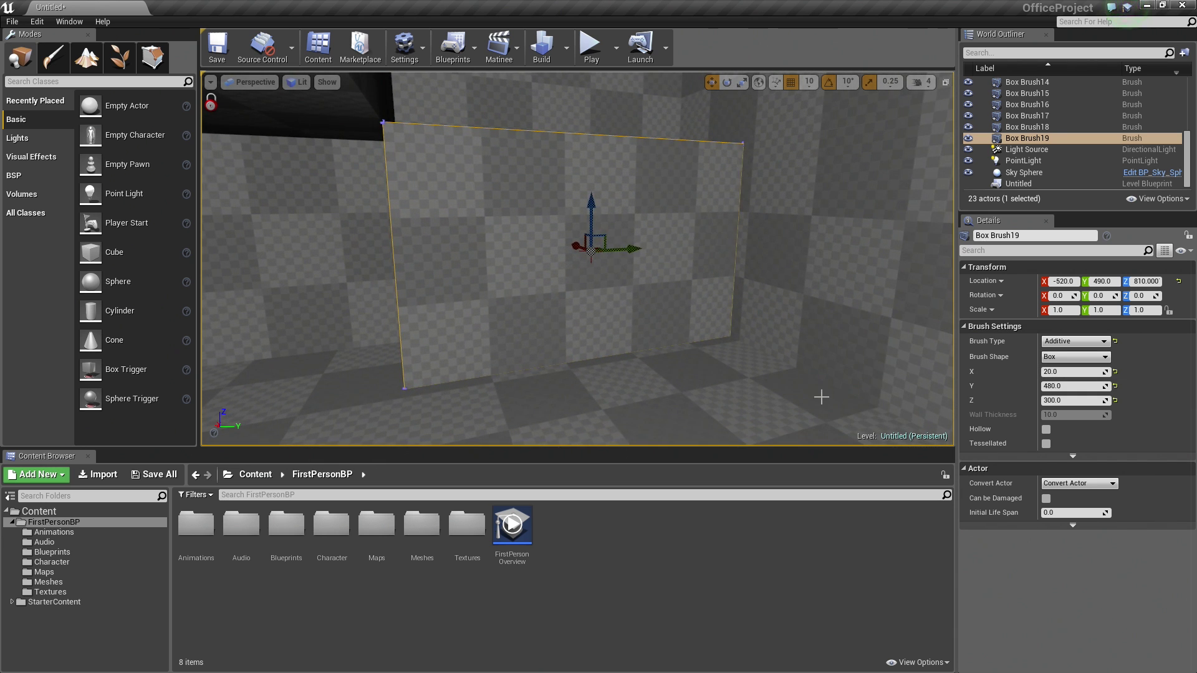
{"action": "left_click", "coordinate": [1072, 386]}
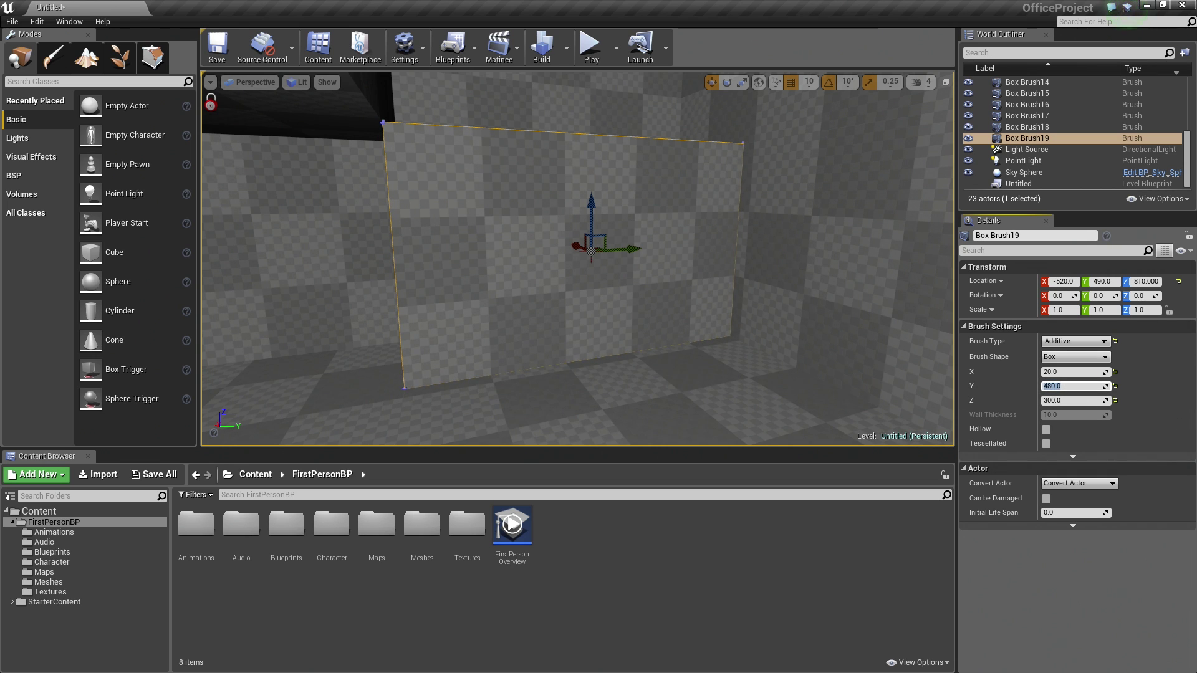
{"action": "key", "text": "Return"}
{"action": "key", "text": "Tab"}
{"action": "type", "text": "2"}
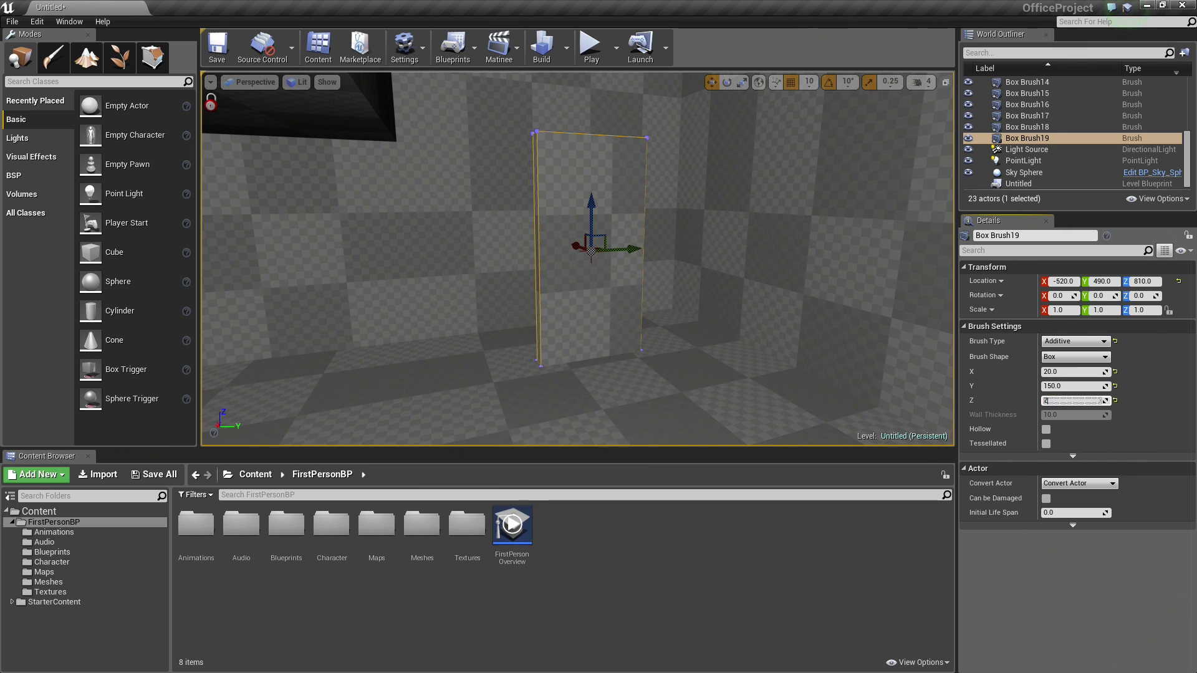
{"action": "type", "text": "50"}
{"action": "key", "text": "Return"}
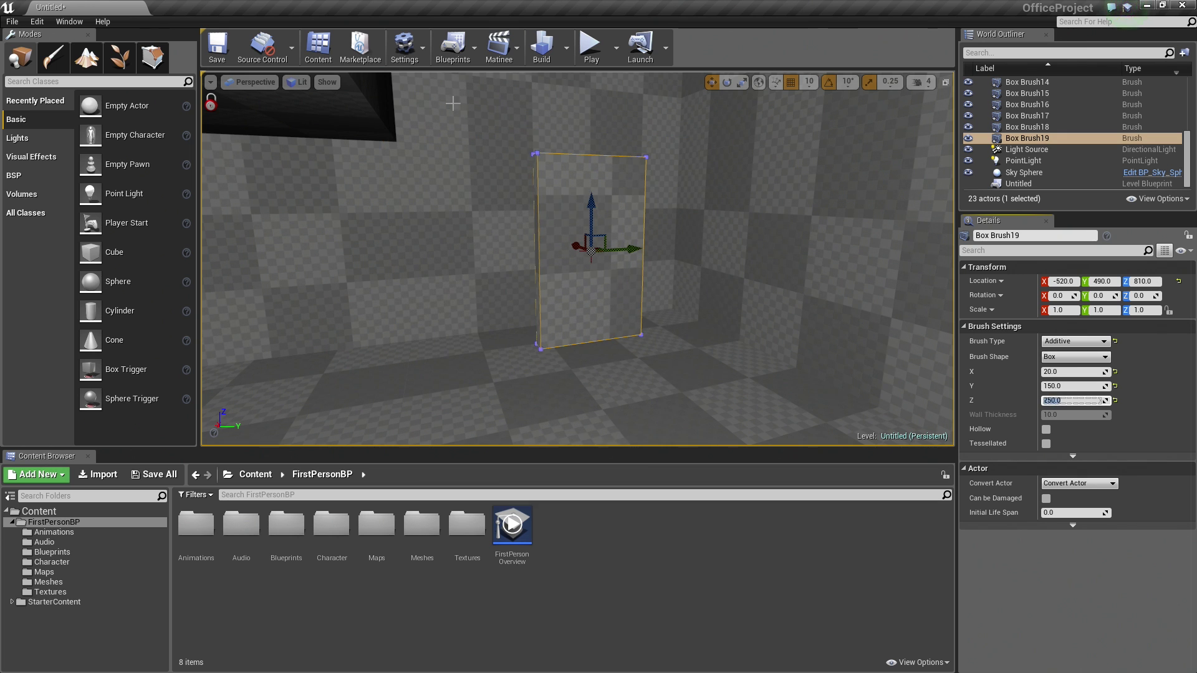
- Snap the resized brush down to the floor and set its brush type to Subtractive
{"action": "mouse_move", "coordinate": [525, 229]}
{"action": "right_mouse_down"}
{"action": "mouse_move", "coordinate": [458, 193]}
{"action": "mouse_move", "coordinate": [497, 213]}
{"action": "right_mouse_up"}
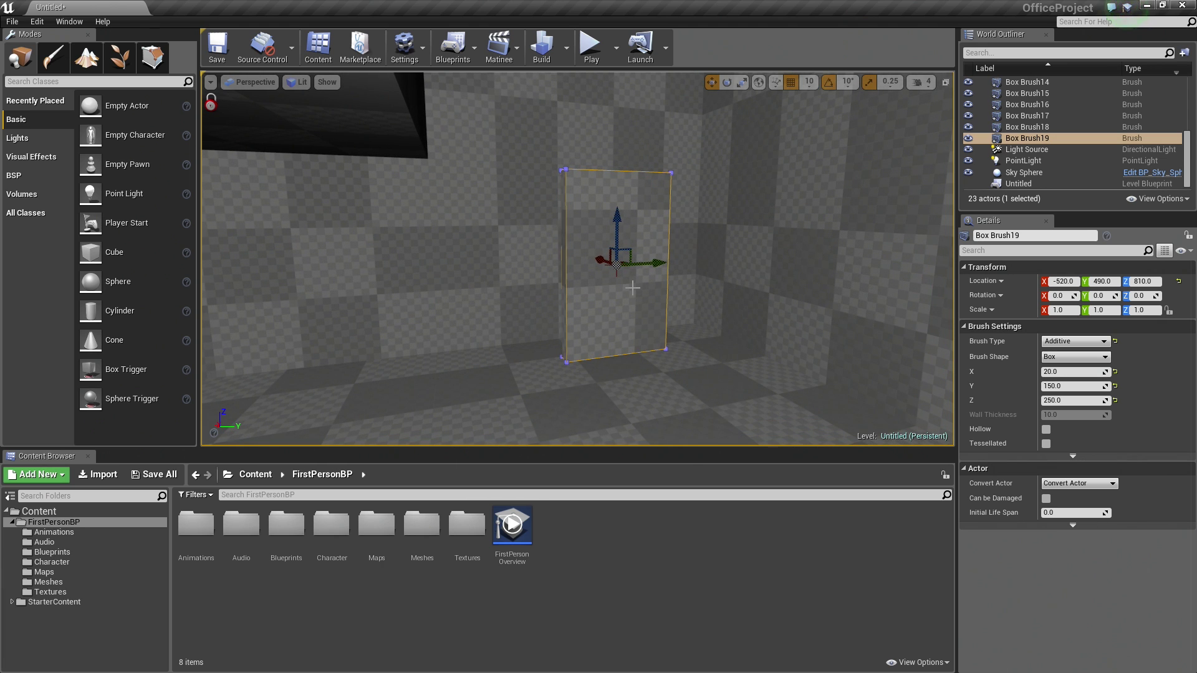
{"action": "key", "text": "End"}
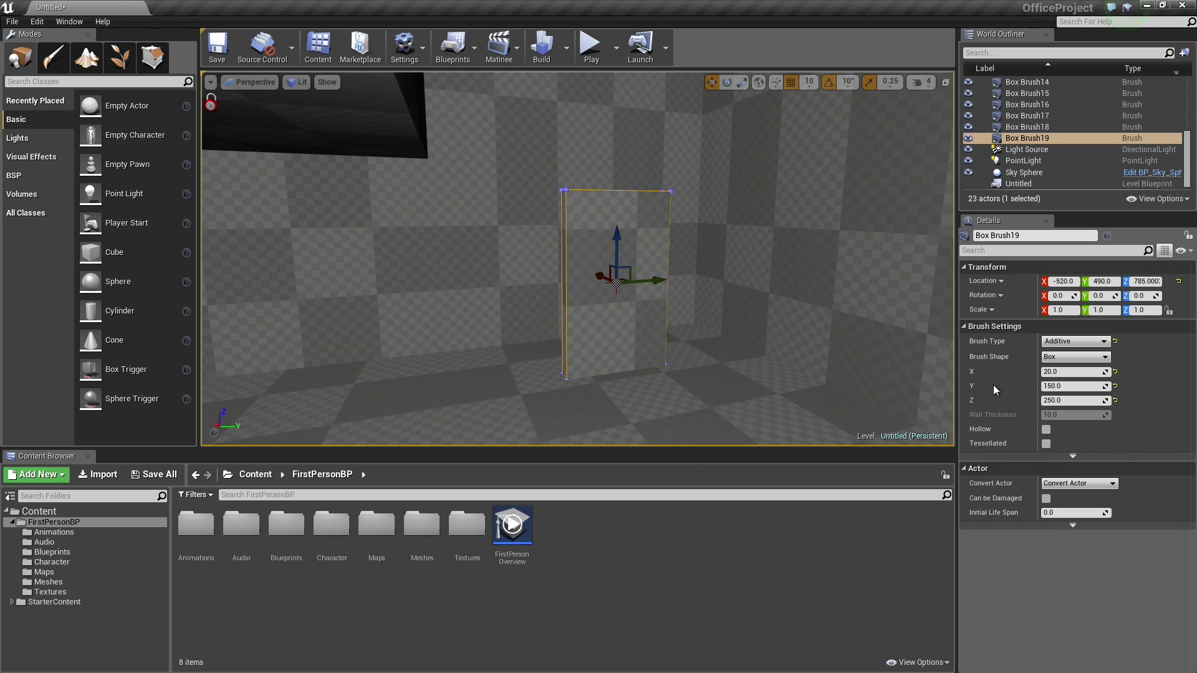
{"action": "left_click", "coordinate": [1056, 343]}
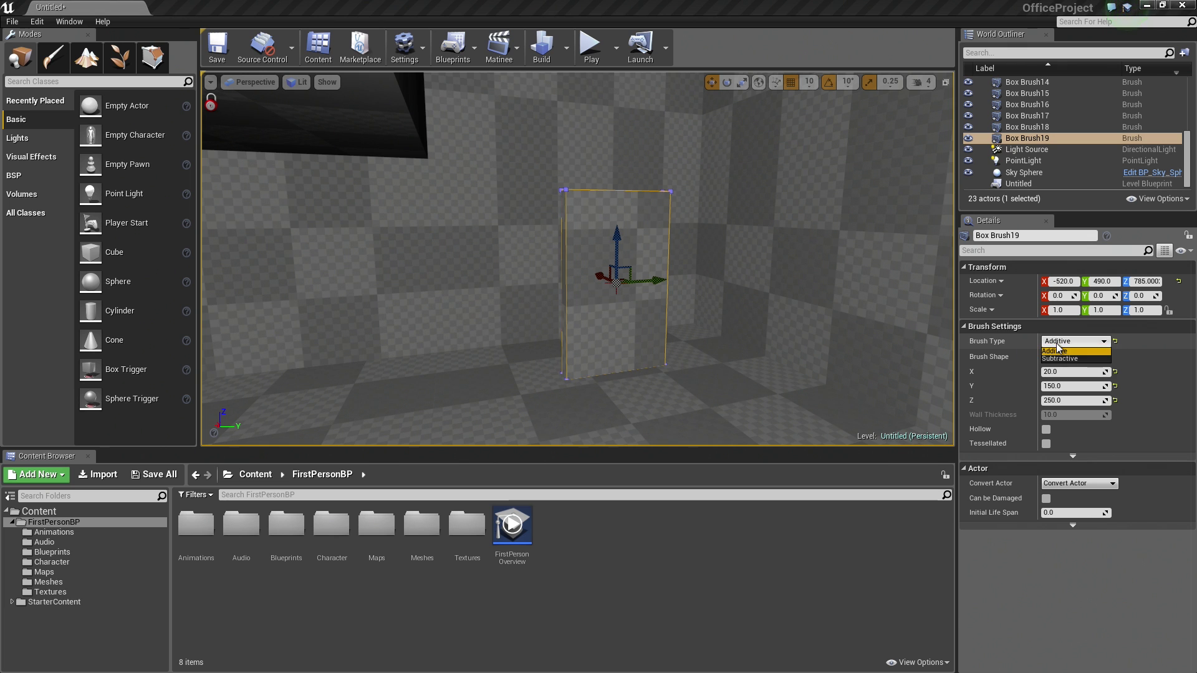
{"action": "left_click", "coordinate": [1062, 359]}
- Move the subtractive brush along X to -360 so it cuts a doorway through the wall
{"action": "mouse_move", "coordinate": [767, 344]}
{"action": "right_mouse_down"}
{"action": "mouse_move", "coordinate": [758, 341]}
{"action": "mouse_move", "coordinate": [867, 349]}
{"action": "right_mouse_up"}
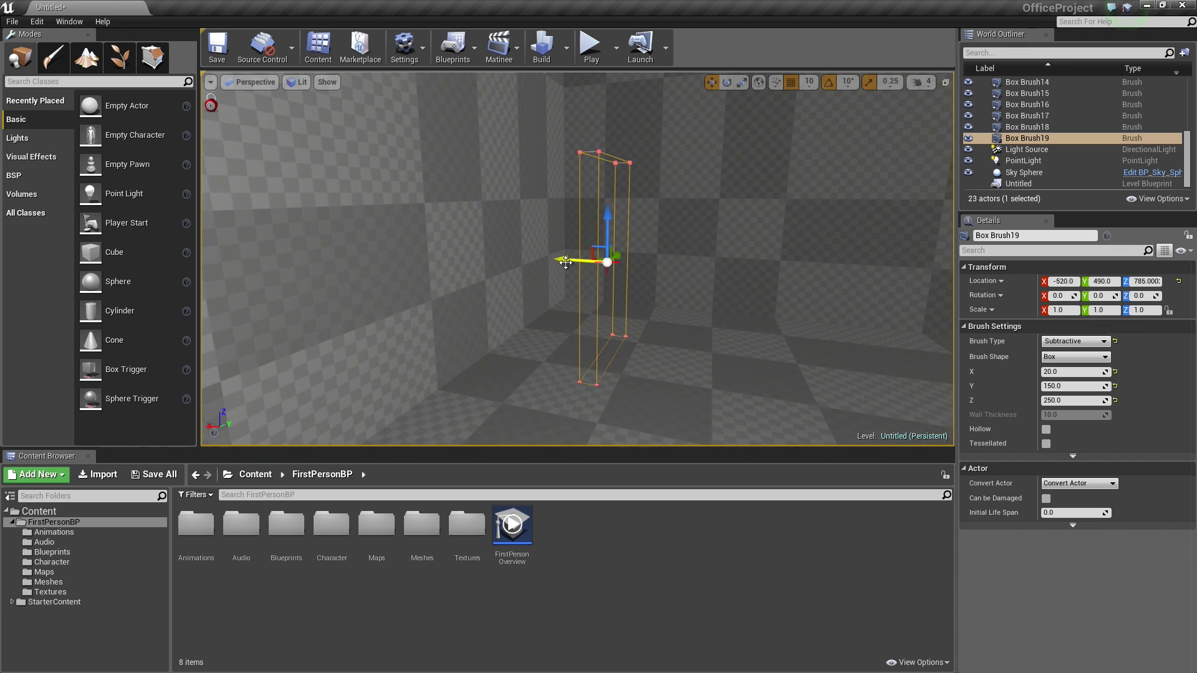
{"action": "left_click_drag", "start_coordinate": [565, 262], "coordinate": [464, 257]}
{"action": "mouse_move", "coordinate": [621, 327]}
{"action": "right_mouse_down"}
{"action": "mouse_move", "coordinate": [524, 327]}
{"action": "mouse_move", "coordinate": [464, 312]}
{"action": "mouse_move", "coordinate": [500, 315]}
{"action": "right_mouse_up"}
{"action": "key", "text": "w"}
{"action": "key", "text": "s"}
{"action": "key", "text": "s"}
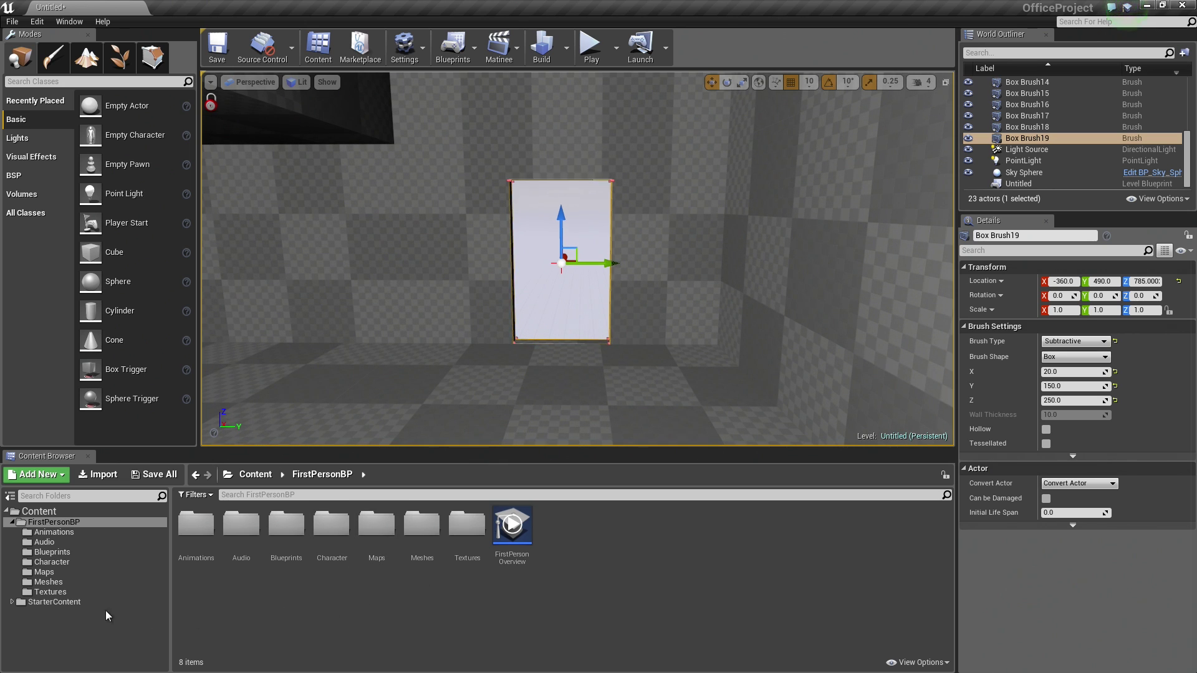
- Open the Props folder inside StarterContent
{"action": "left_click", "coordinate": [54, 604]}
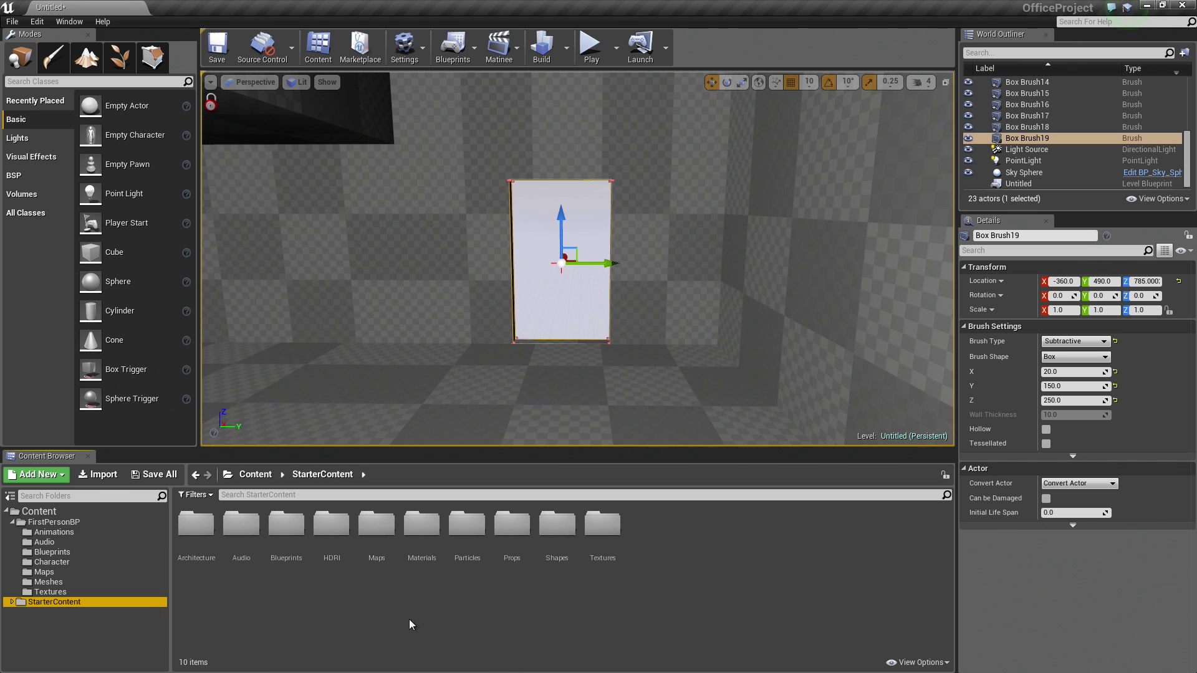
{"action": "double_click", "coordinate": [510, 528]}
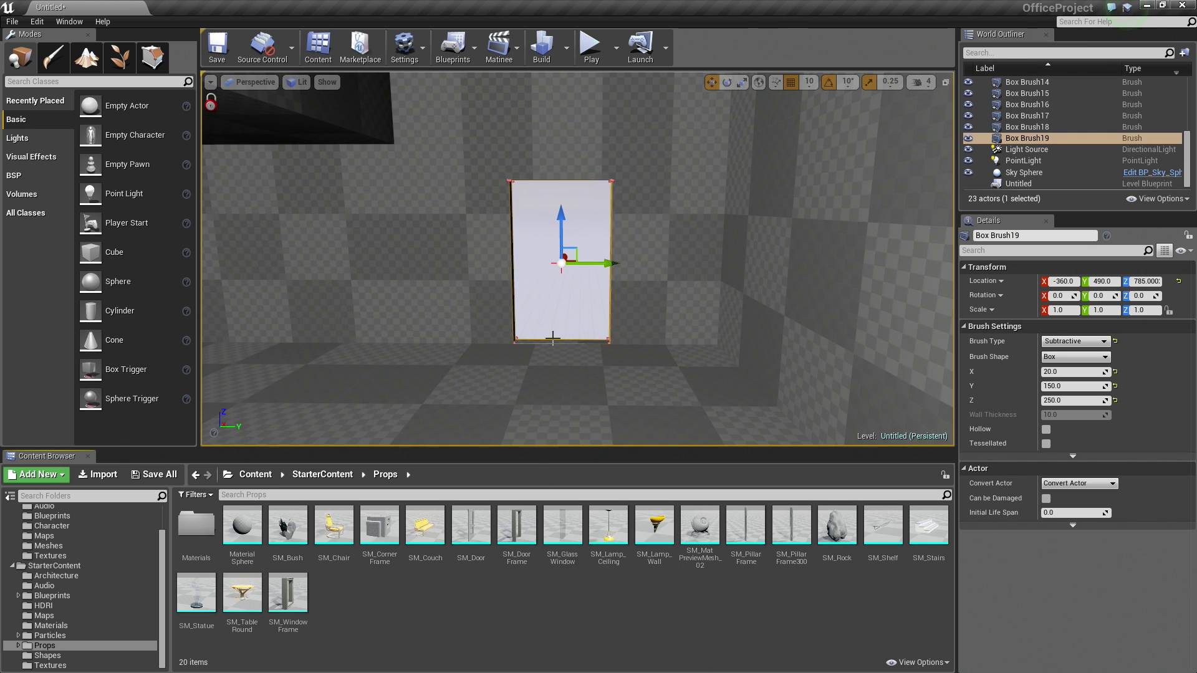
{"action": "right_click_drag", "start_coordinate": [565, 396], "coordinate": [526, 383]}
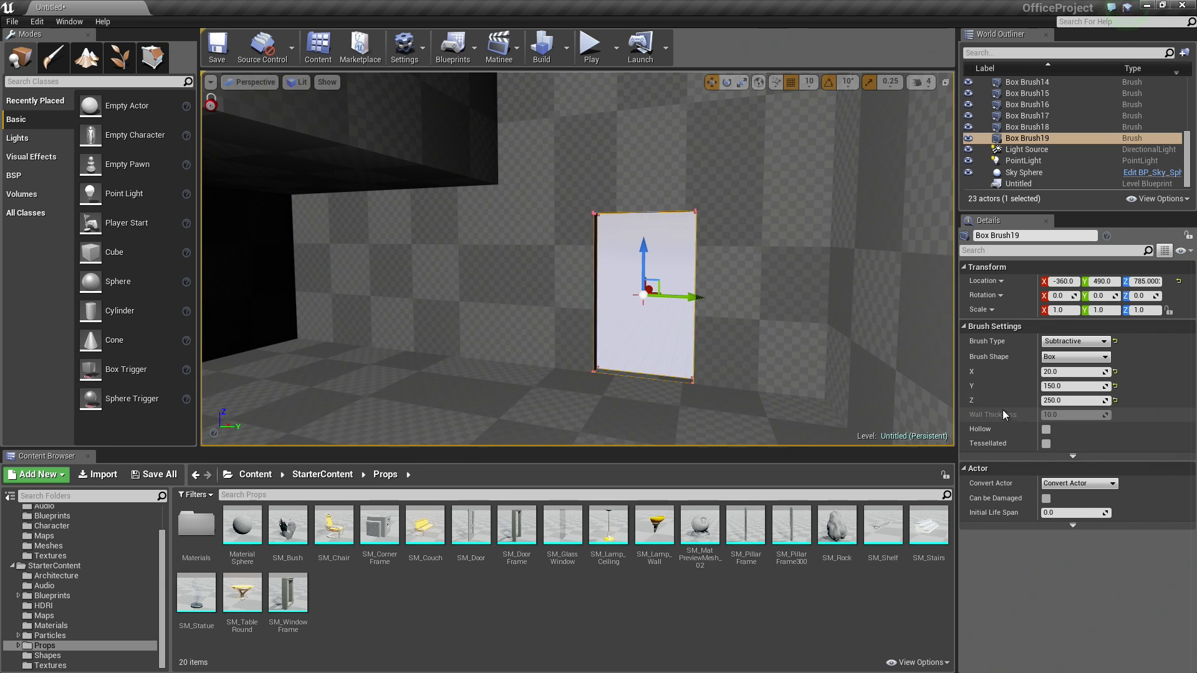
- Resize the doorway brush to 110 in Y and 210 in Z
{"action": "left_click", "coordinate": [1072, 386]}
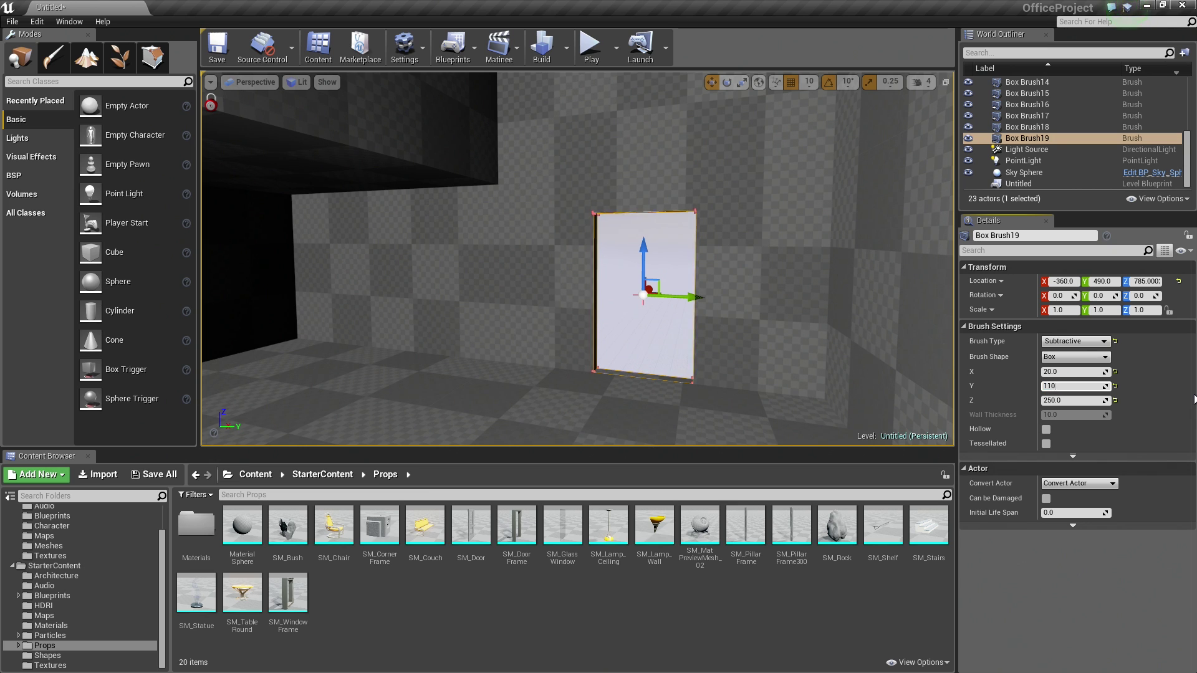
{"action": "key", "text": "Tab"}
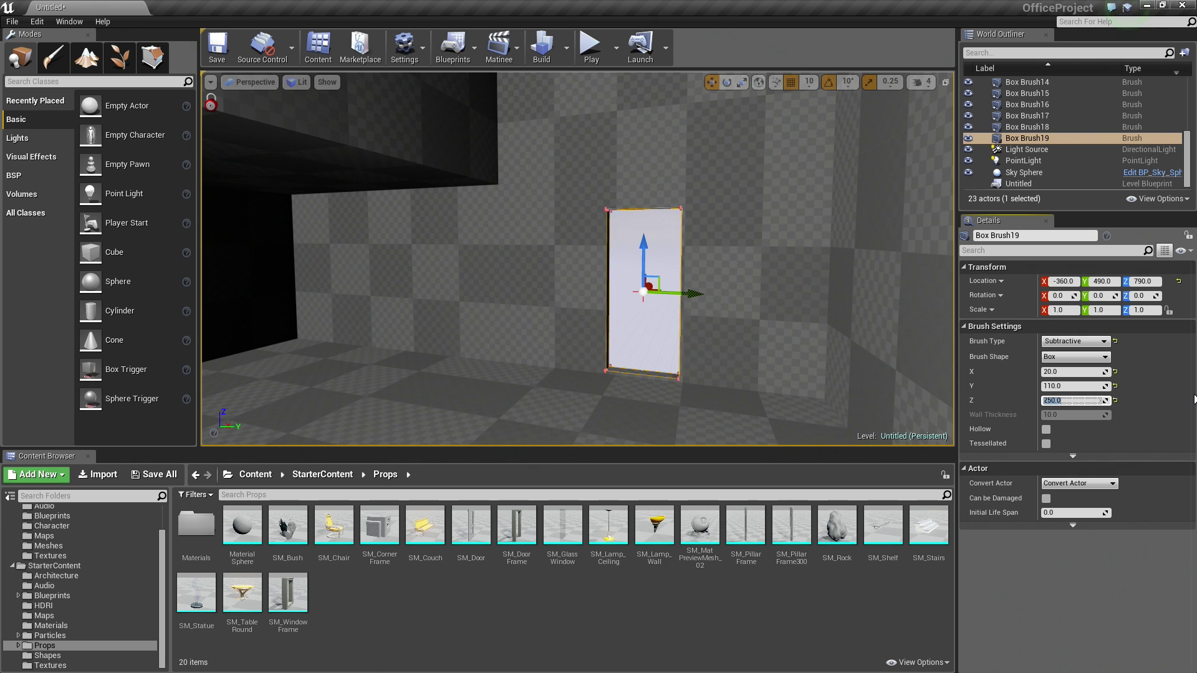
{"action": "key", "text": "Return"}
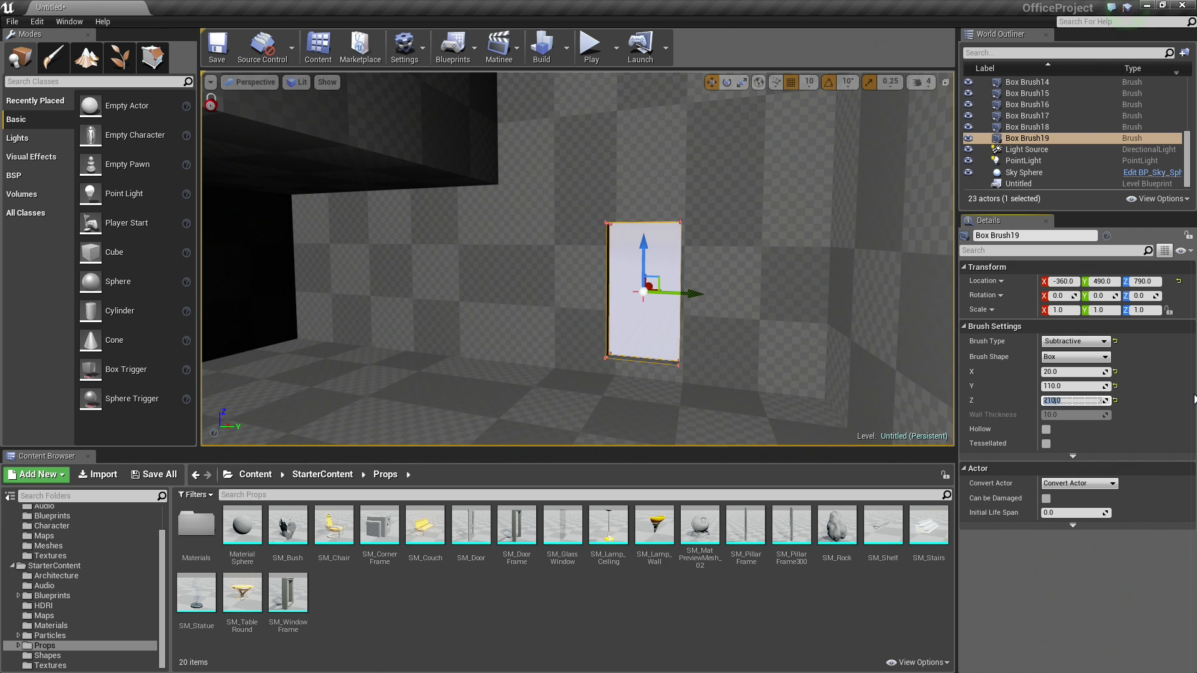
- Lower the doorway brush to Z 760
{"action": "key", "text": "w"}
{"action": "mouse_move", "coordinate": [578, 259]}
{"action": "right_mouse_down"}
{"action": "mouse_move", "coordinate": [630, 312]}
{"action": "mouse_move", "coordinate": [617, 343]}
{"action": "mouse_move", "coordinate": [630, 315]}
{"action": "mouse_move", "coordinate": [679, 315]}
{"action": "right_mouse_up"}
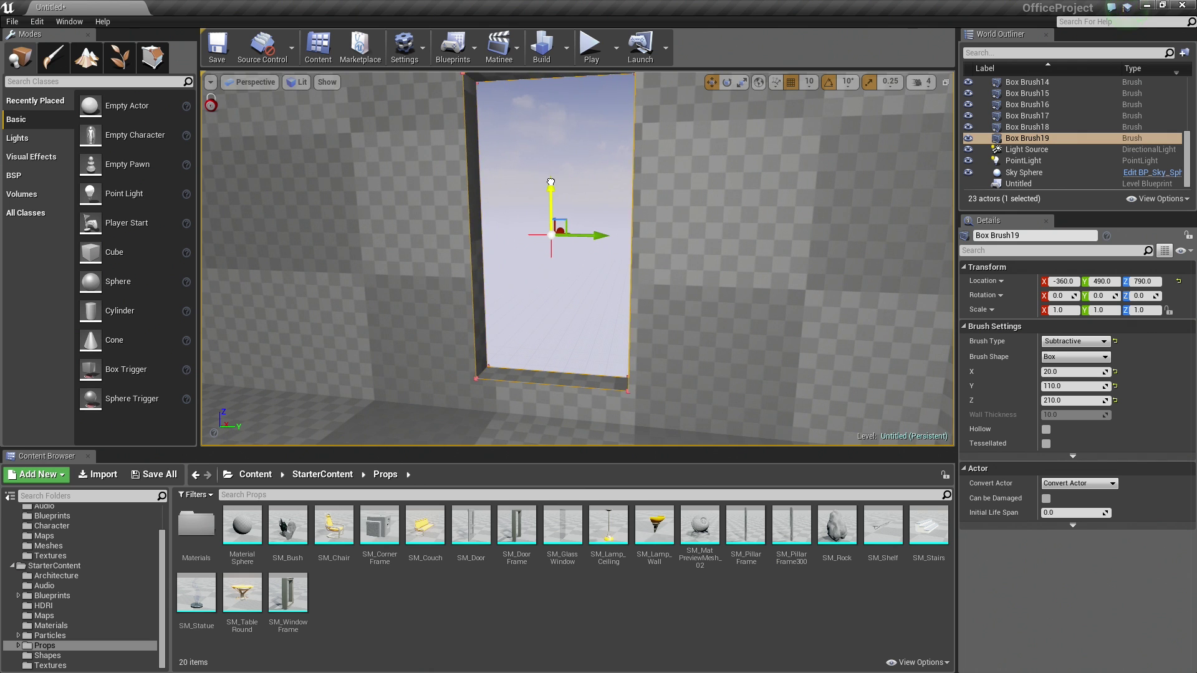
{"action": "left_click_drag", "start_coordinate": [551, 182], "coordinate": [547, 223]}
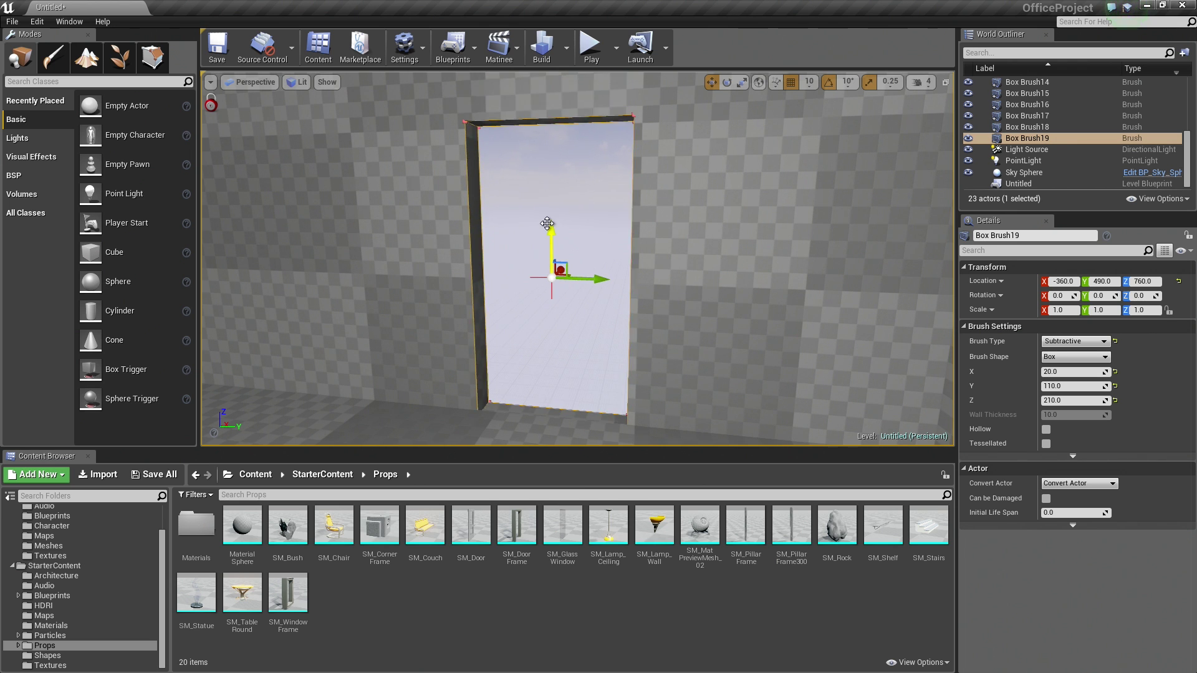
- Set the position grid snap size to 5 and raise the doorway brush to Z 765
{"action": "mouse_move", "coordinate": [546, 223]}
{"action": "right_mouse_down"}
{"action": "mouse_move", "coordinate": [543, 253]}
{"action": "mouse_move", "coordinate": [680, 240]}
{"action": "mouse_move", "coordinate": [629, 208]}
{"action": "right_mouse_up"}
{"action": "key", "text": "w"}
{"action": "key", "text": "a"}
{"action": "key", "text": "d"}
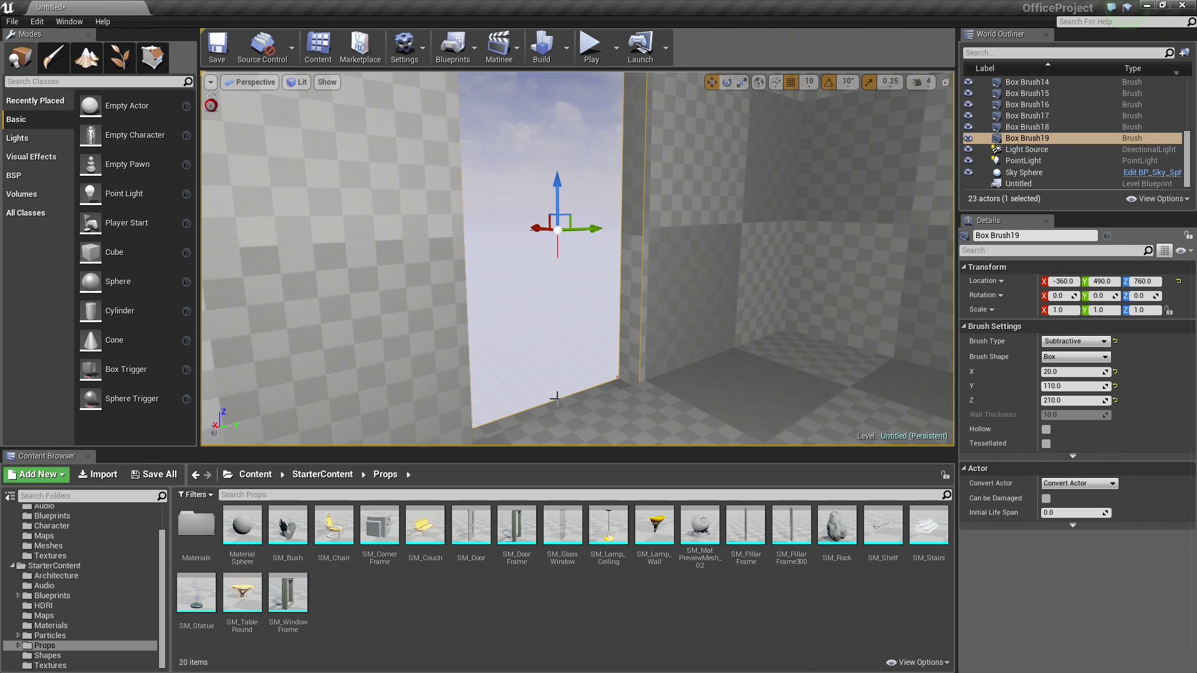
{"action": "left_click", "coordinate": [809, 82]}
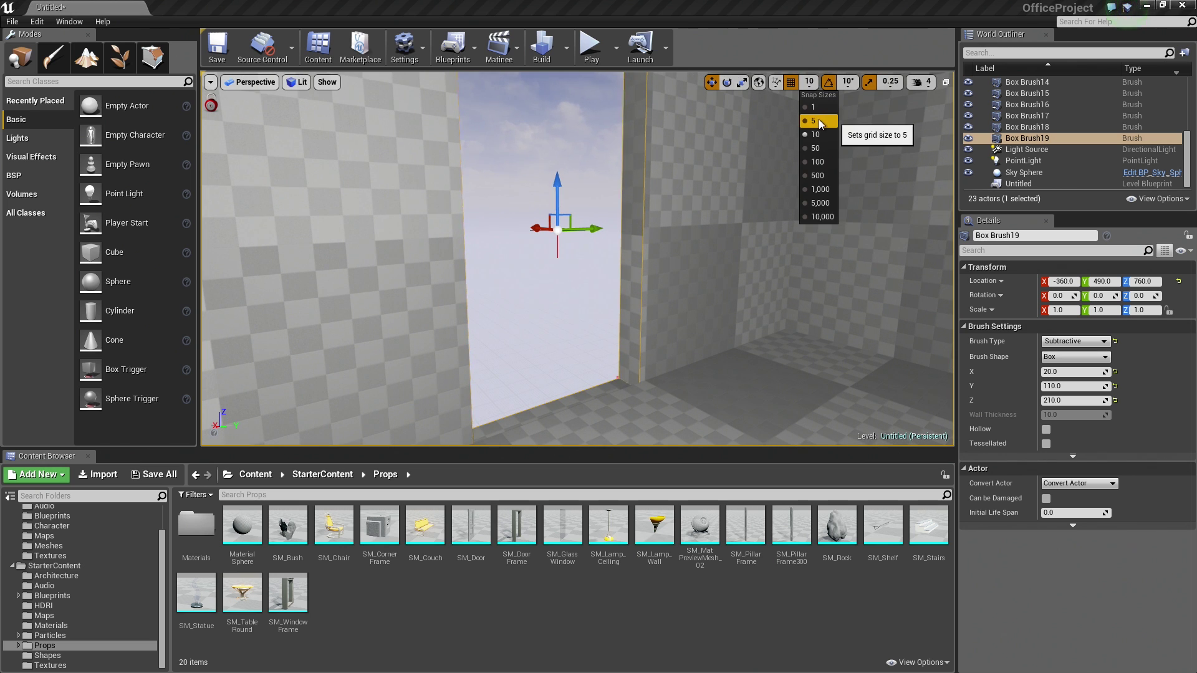
{"action": "left_click", "coordinate": [820, 124]}
{"action": "mouse_move", "coordinate": [705, 212]}
{"action": "right_mouse_down"}
{"action": "mouse_move", "coordinate": [703, 223]}
{"action": "mouse_move", "coordinate": [604, 234]}
{"action": "mouse_move", "coordinate": [661, 212]}
{"action": "right_mouse_up"}
{"action": "key", "text": "s"}
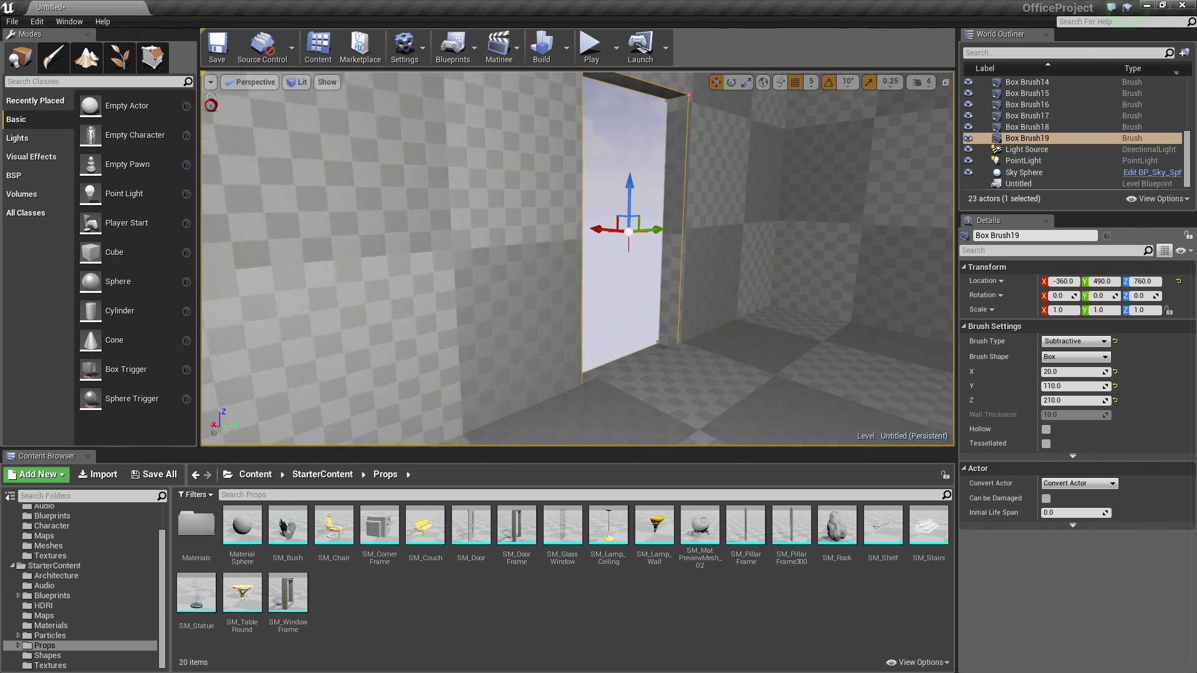
{"action": "right_click_drag", "start_coordinate": [524, 250], "coordinate": [536, 250]}
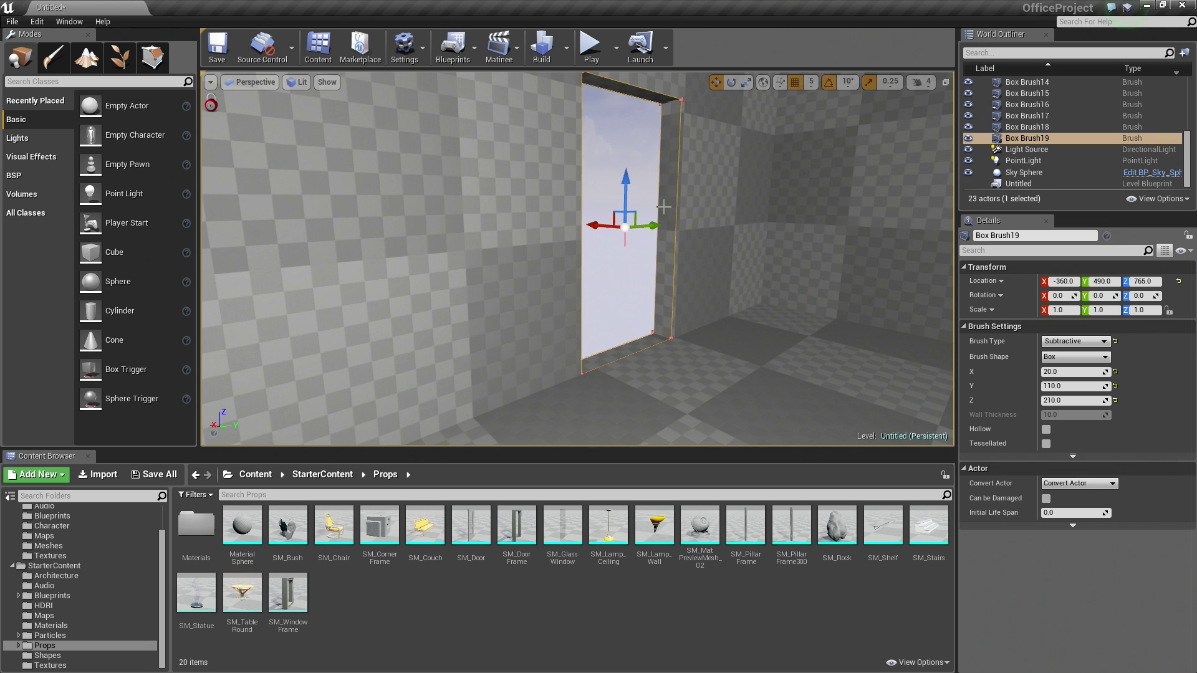
{"action": "key", "text": "w"}
{"action": "mouse_move", "coordinate": [664, 206]}
{"action": "right_mouse_down"}
{"action": "mouse_move", "coordinate": [676, 256]}
{"action": "mouse_move", "coordinate": [692, 262]}
{"action": "mouse_move", "coordinate": [848, 268]}
{"action": "right_mouse_up"}
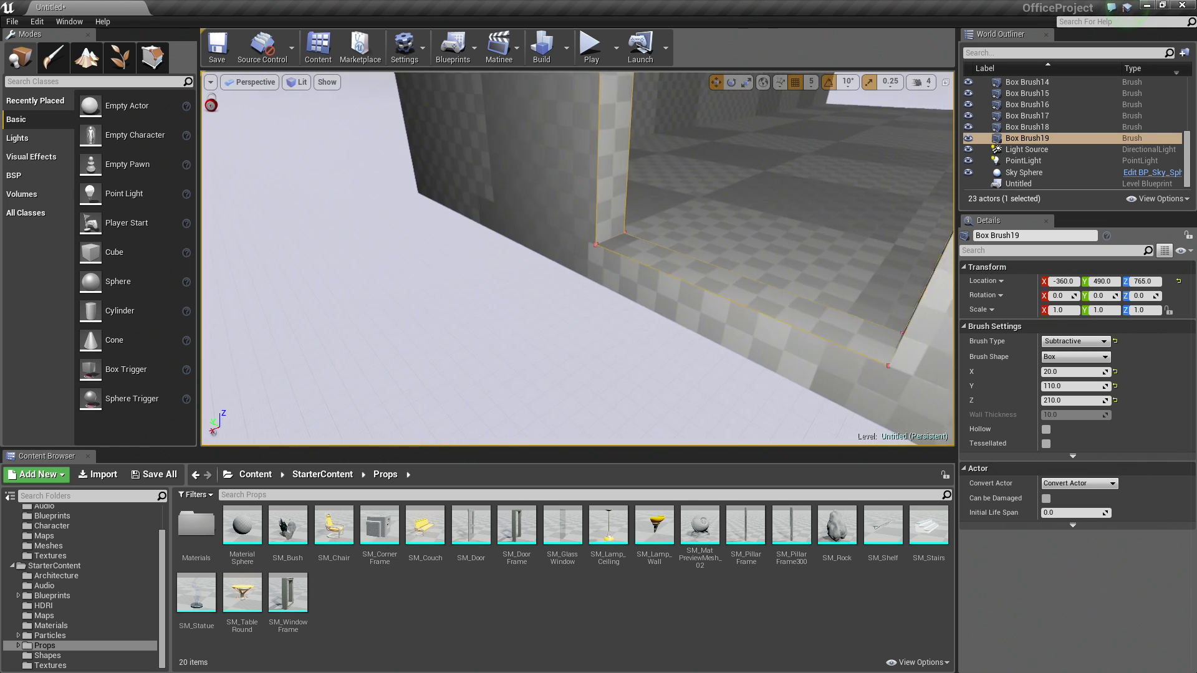
{"action": "key", "text": "f"}
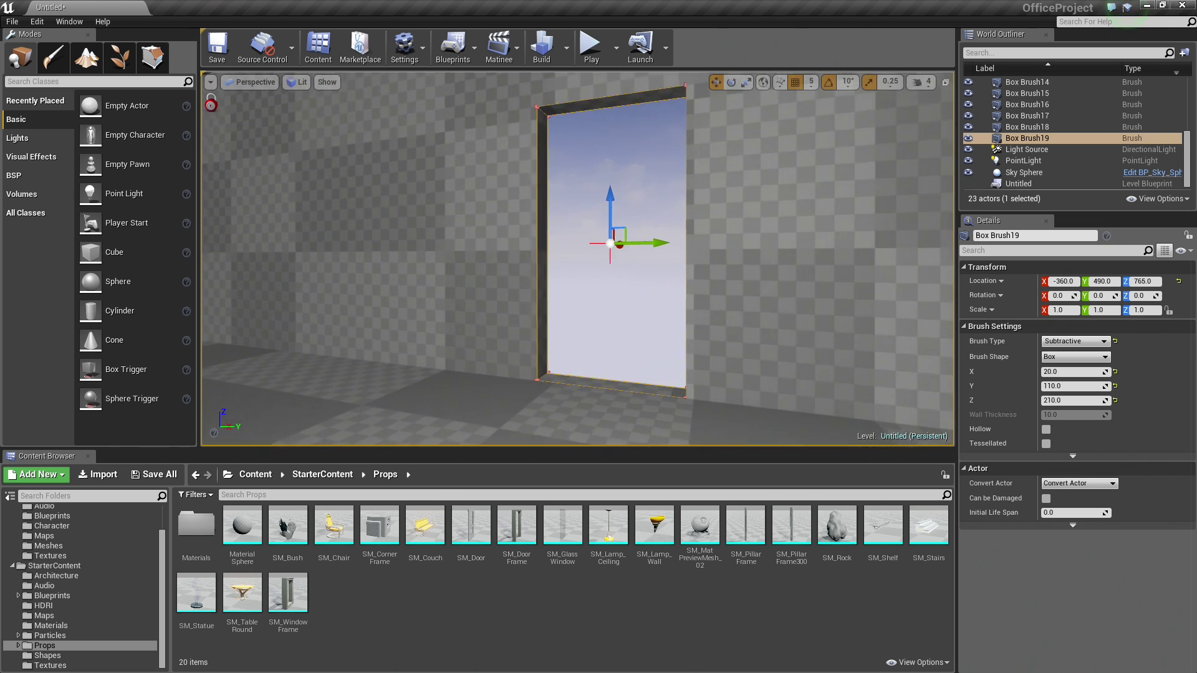
- Place the SM_DoorFrame mesh in the doorway at X -365, Y 490, Z 660
{"action": "mouse_move", "coordinate": [610, 249]}
{"action": "right_mouse_down"}
{"action": "mouse_move", "coordinate": [592, 289]}
{"action": "mouse_move", "coordinate": [611, 262]}
{"action": "right_mouse_up"}
{"action": "key", "text": "s"}
{"action": "key", "text": "w"}
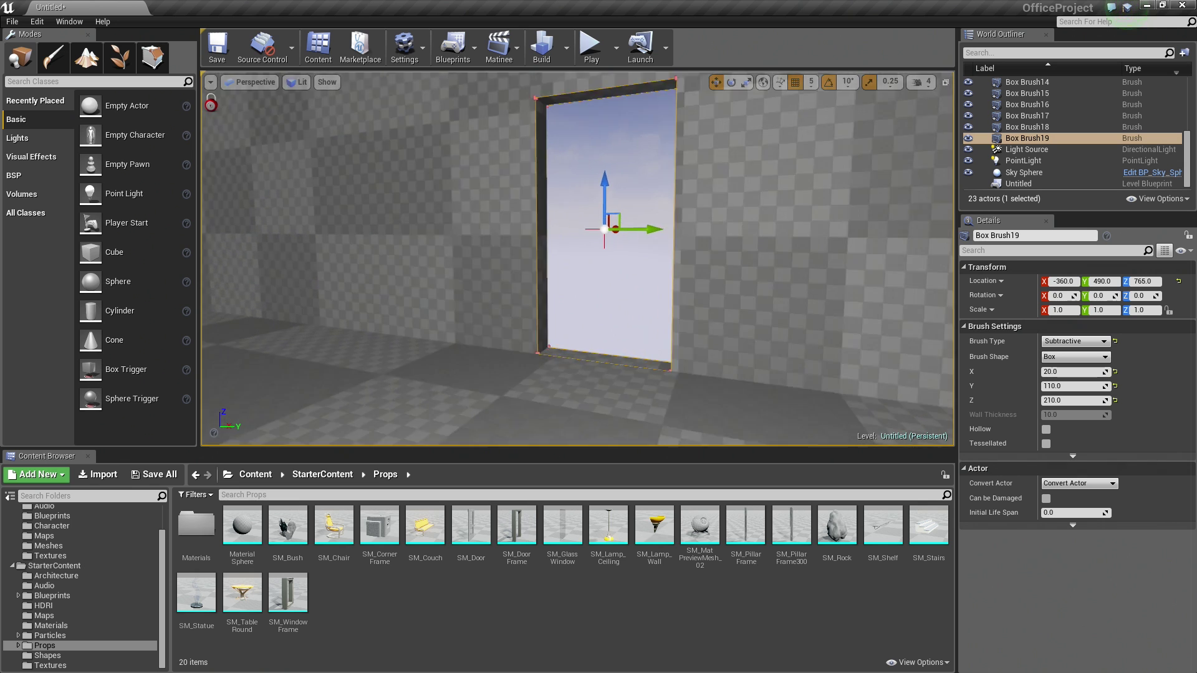
{"action": "right_click_drag", "start_coordinate": [624, 217], "coordinate": [611, 228]}
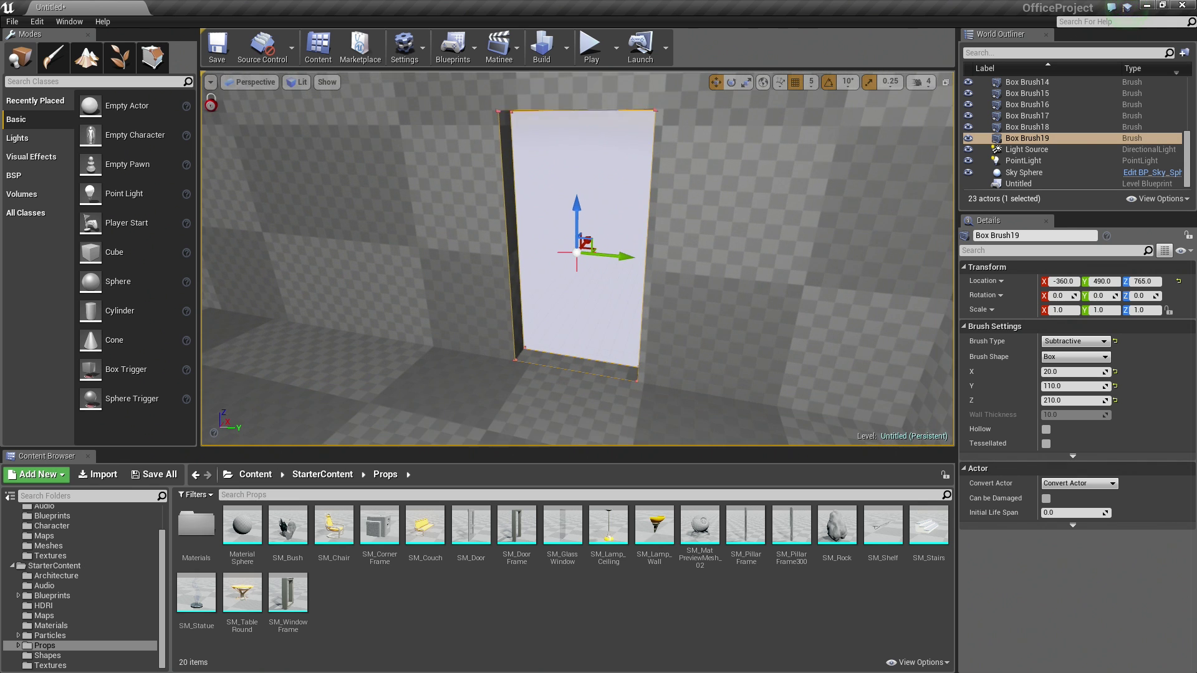
{"action": "left_click", "coordinate": [515, 530]}
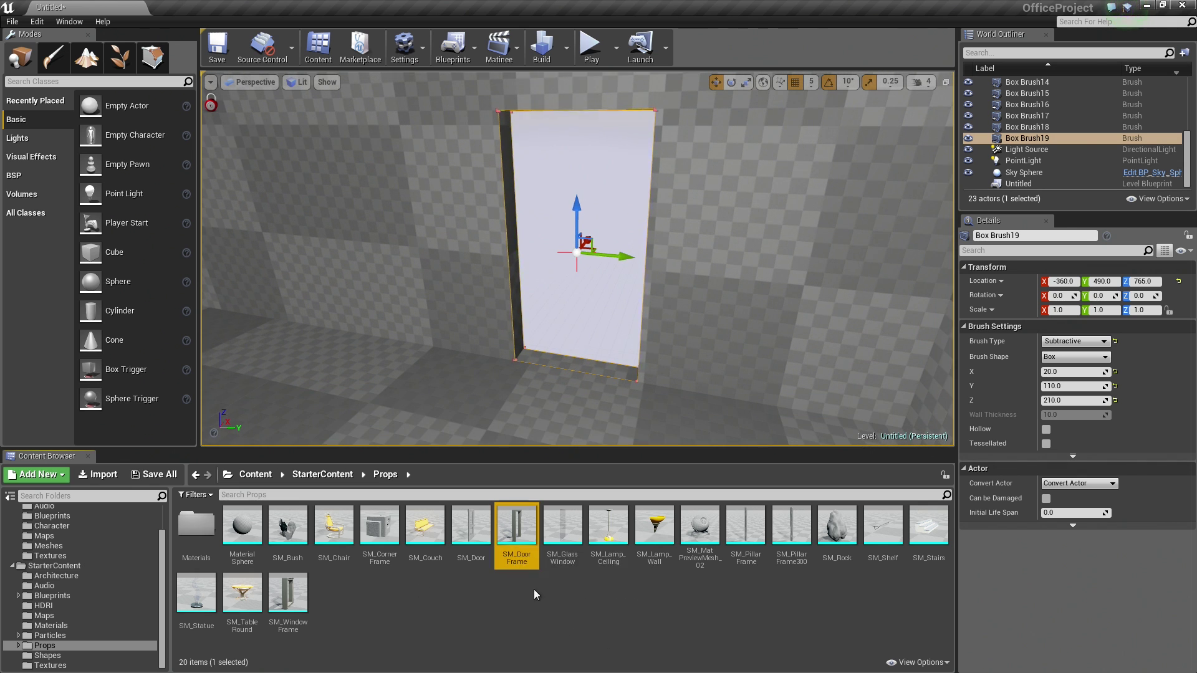
{"action": "mouse_move", "coordinate": [515, 533]}
{"action": "left_mouse_down"}
{"action": "mouse_move", "coordinate": [532, 433]}
{"action": "mouse_move", "coordinate": [574, 366]}
{"action": "left_mouse_up"}
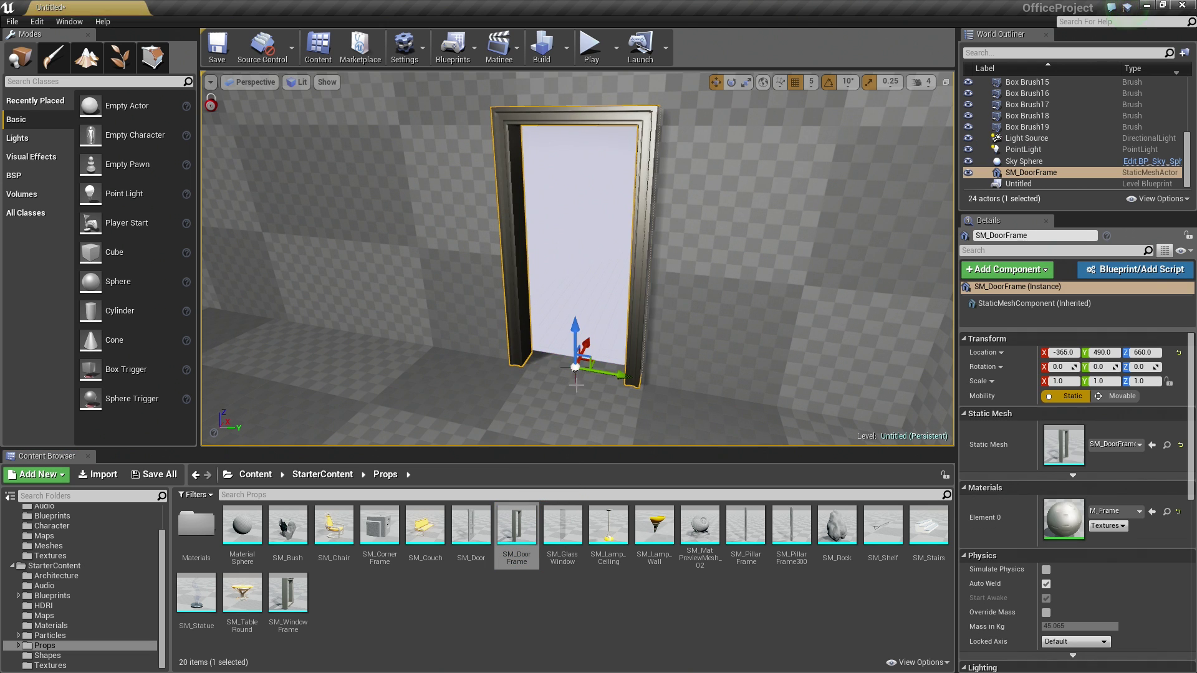
- Move the door frame along X to -360 to centre it in the wall's thickness
{"action": "mouse_move", "coordinate": [574, 366]}
{"action": "right_mouse_down"}
{"action": "mouse_move", "coordinate": [516, 368]}
{"action": "mouse_move", "coordinate": [571, 374]}
{"action": "right_mouse_up"}
{"action": "key", "text": "a"}
{"action": "key", "text": "w"}
{"action": "key", "text": "d"}
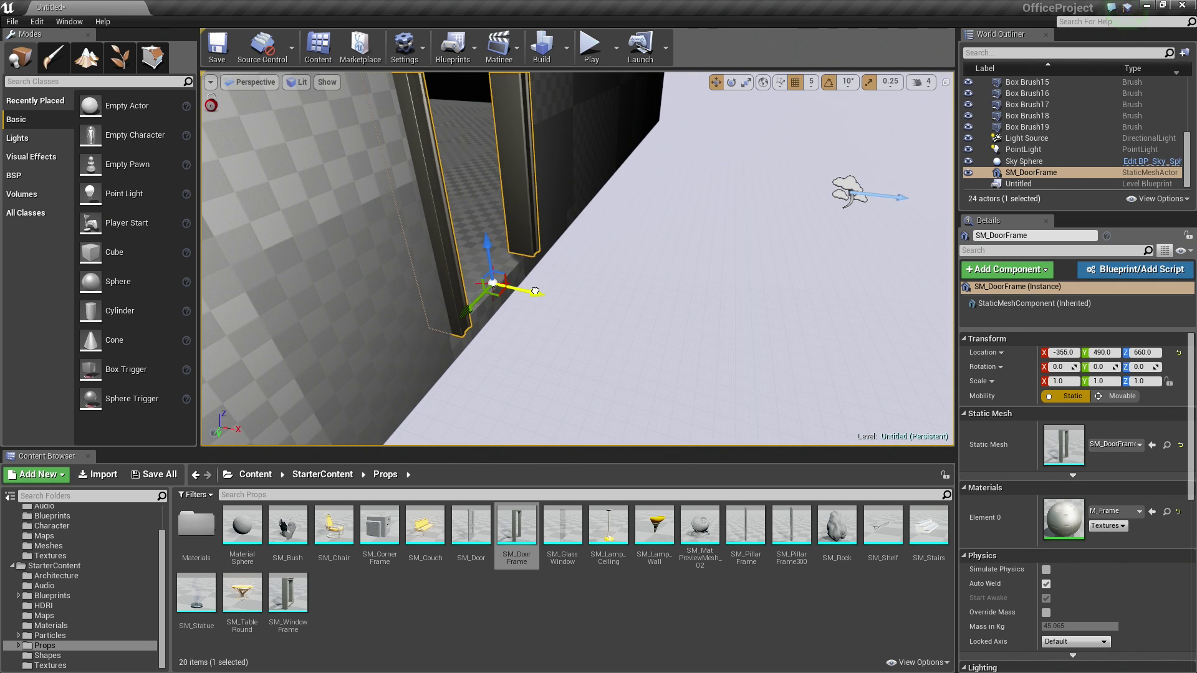
{"action": "left_click_drag", "start_coordinate": [535, 291], "coordinate": [535, 291]}
{"action": "mouse_move", "coordinate": [535, 291]}
{"action": "right_mouse_down"}
{"action": "mouse_move", "coordinate": [579, 274]}
{"action": "mouse_move", "coordinate": [589, 254]}
{"action": "mouse_move", "coordinate": [543, 310]}
{"action": "right_mouse_up"}
{"action": "key", "text": "a"}
{"action": "key", "text": "d"}
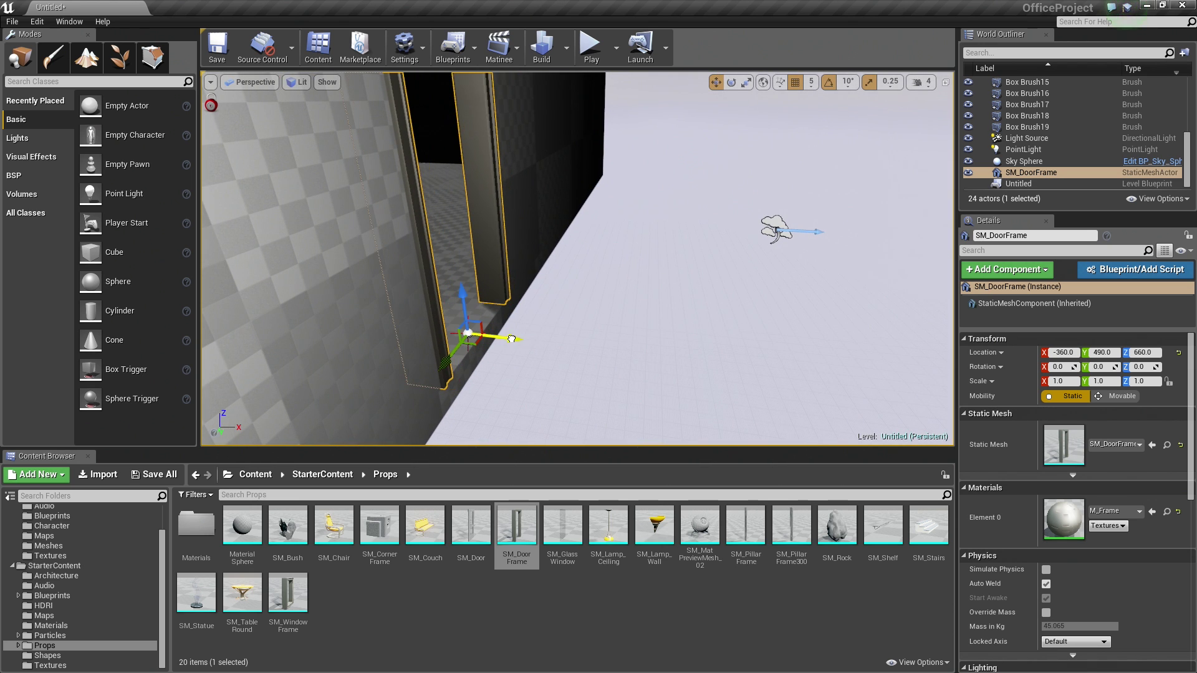
- Duplicate the floor brush behind the doorway (Box Brush2) outward along X to -100, forming a floor outside the door
{"action": "right_click_drag", "start_coordinate": [558, 360], "coordinate": [558, 360]}
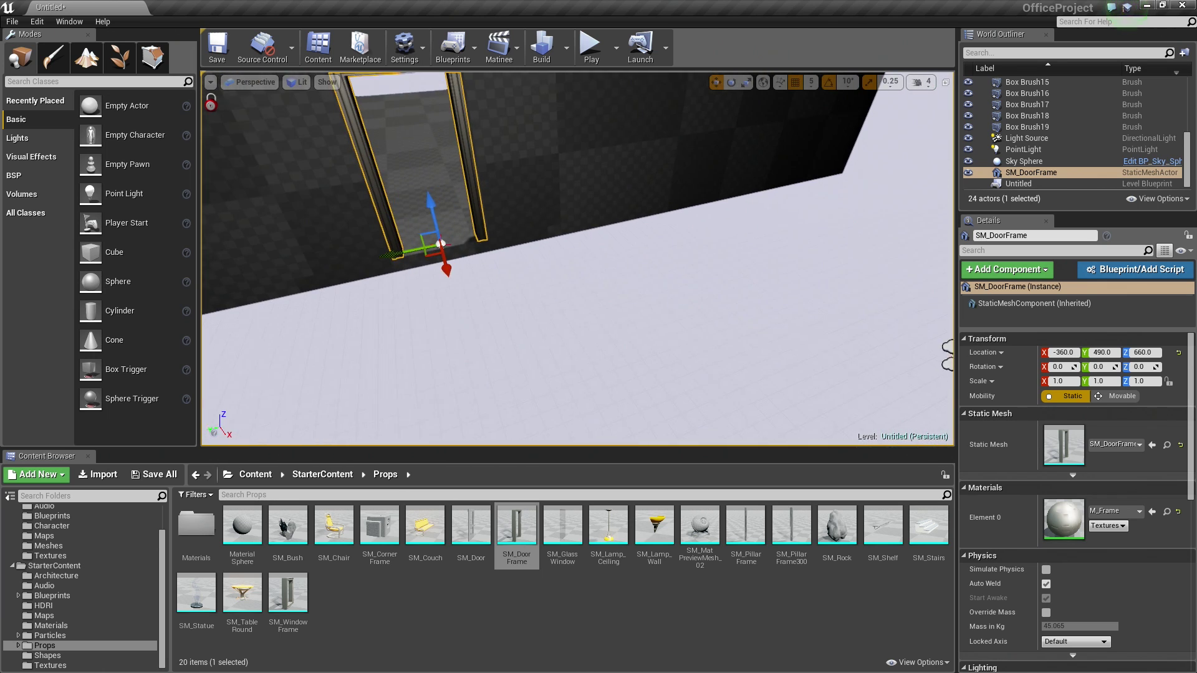
{"action": "left_click", "coordinate": [444, 198]}
{"action": "right_click_drag", "start_coordinate": [532, 286], "coordinate": [531, 286]}
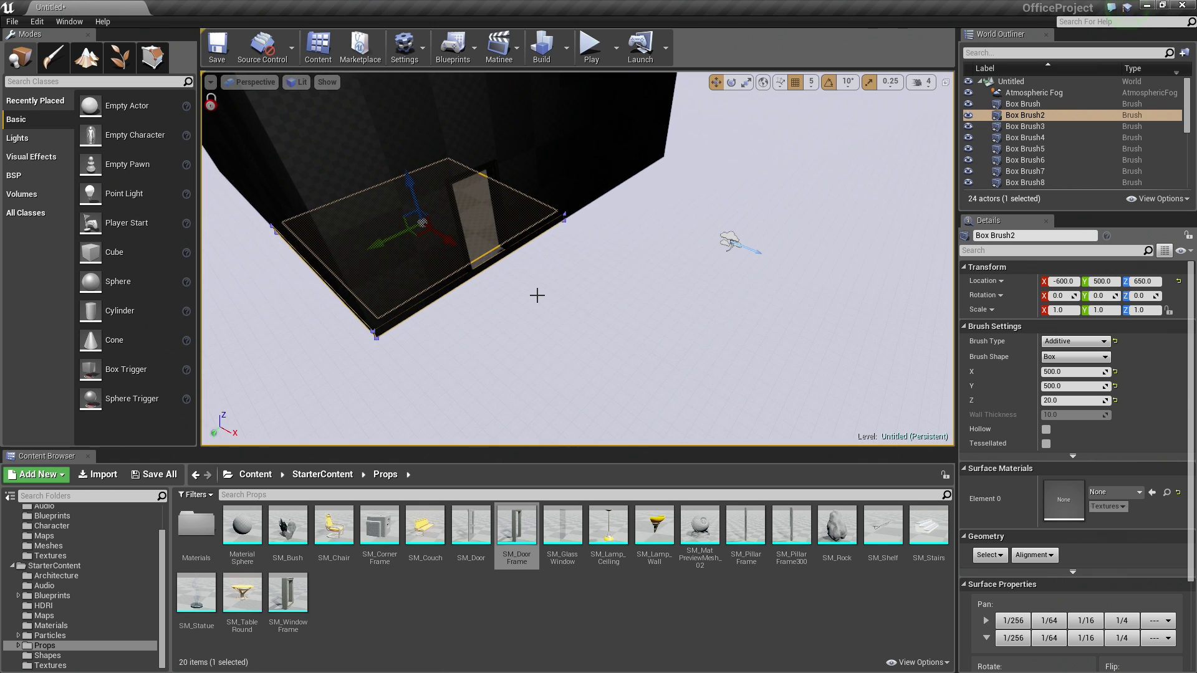
{"action": "left_click_drag", "start_coordinate": [449, 244], "coordinate": [477, 259], "text": "alt"}
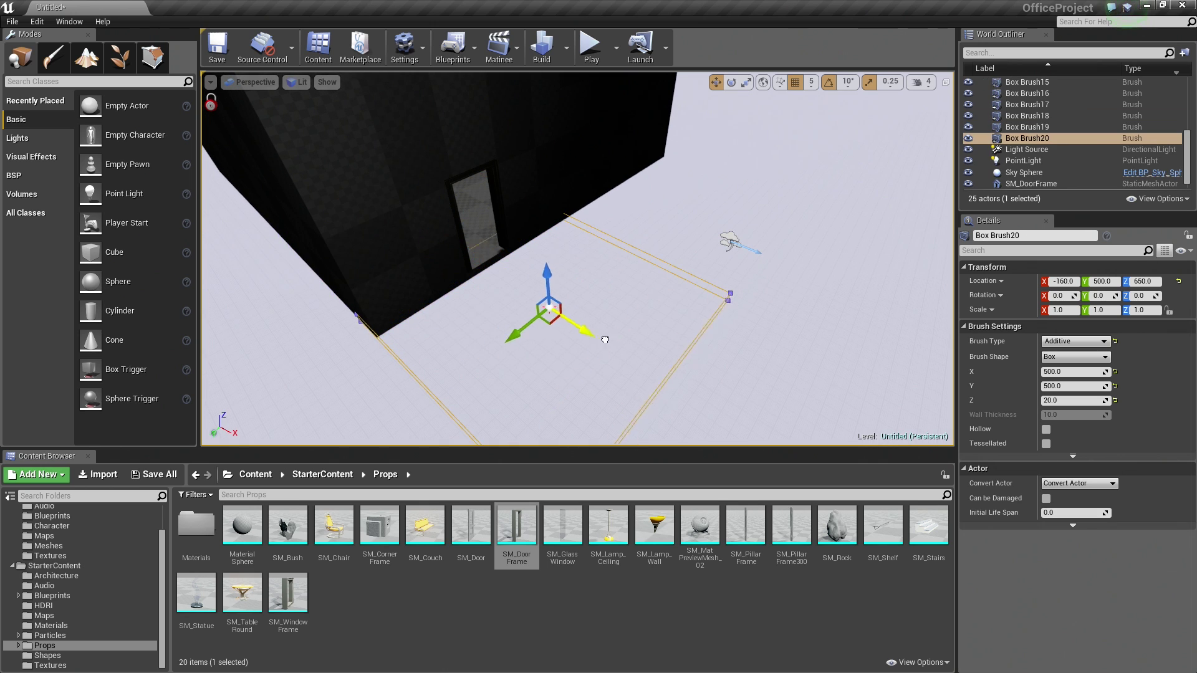
{"action": "left_click_drag", "start_coordinate": [605, 340], "coordinate": [630, 357], "text": "alt"}
{"action": "right_click_drag", "start_coordinate": [644, 347], "coordinate": [644, 347]}
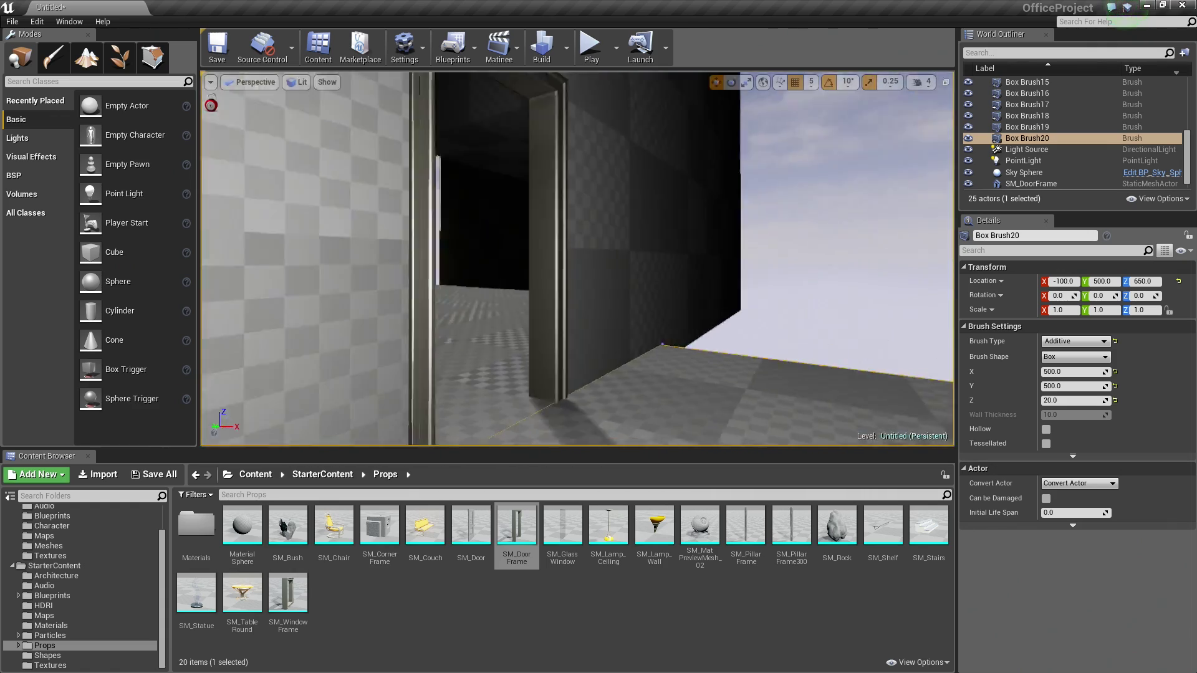
- Duplicate the two adjacent side-wall brushes, Box Brush5 and Box Brush6, inward along Y to -65
{"action": "right_click_drag", "start_coordinate": [577, 258], "coordinate": [399, 256]}
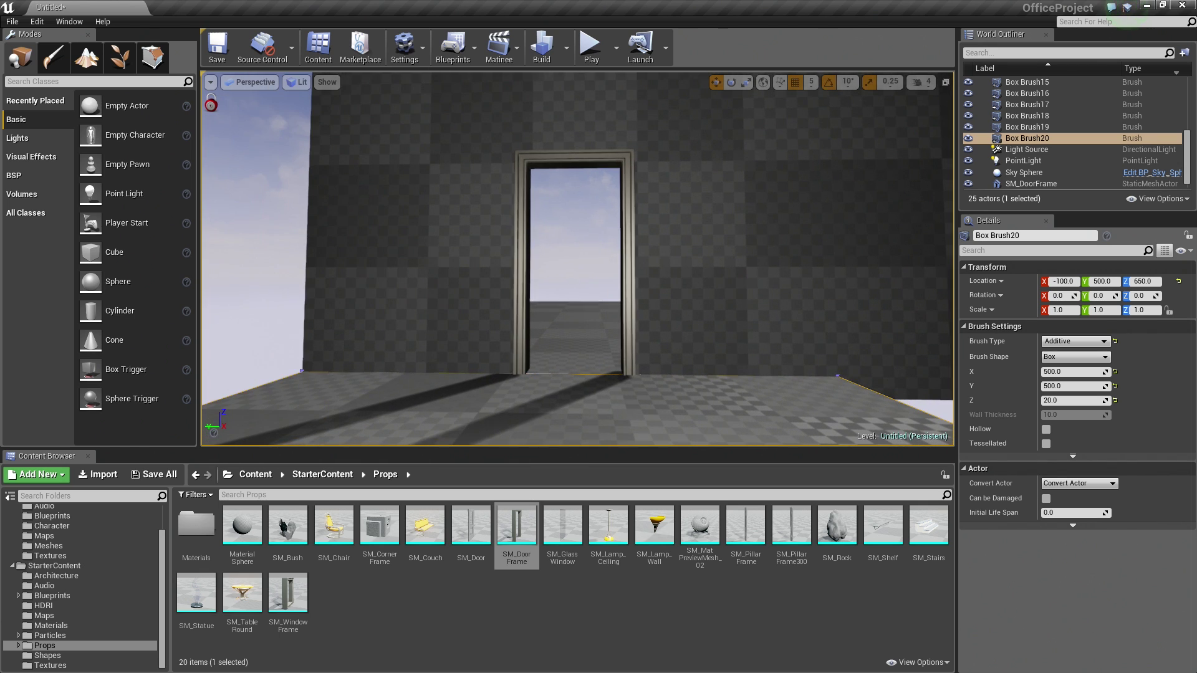
{"action": "key", "text": "w"}
{"action": "right_click_drag", "start_coordinate": [673, 278], "coordinate": [931, 268]}
{"action": "key", "text": "w"}
{"action": "key", "text": "s"}
{"action": "mouse_move", "coordinate": [595, 271]}
{"action": "right_mouse_down"}
{"action": "mouse_move", "coordinate": [518, 274]}
{"action": "mouse_move", "coordinate": [636, 334]}
{"action": "right_mouse_up"}
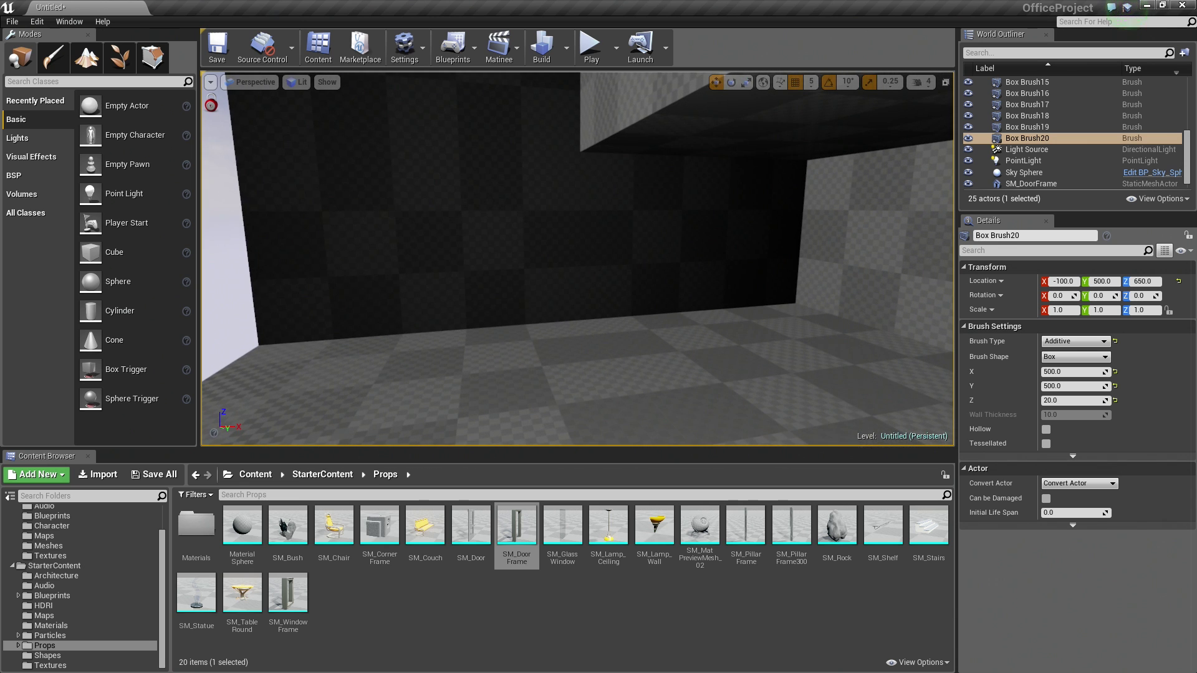
{"action": "left_click", "coordinate": [459, 338]}
{"action": "left_click", "coordinate": [647, 245], "text": "ctrl"}
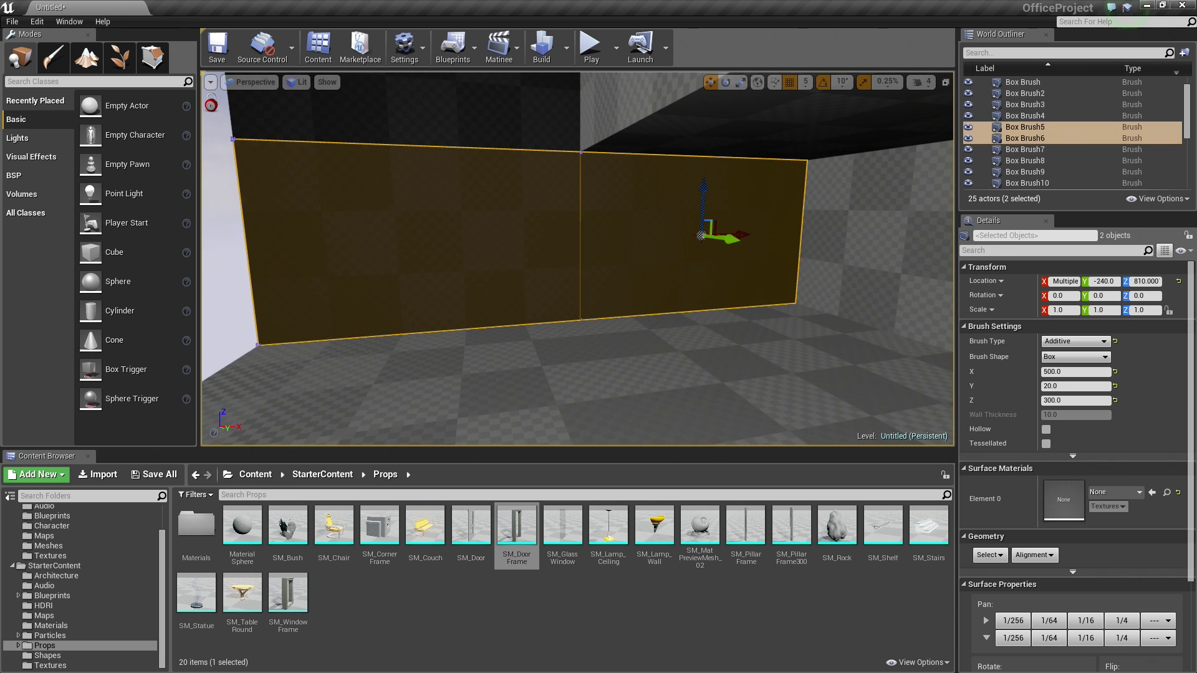
{"action": "mouse_move", "coordinate": [617, 320]}
{"action": "right_mouse_down"}
{"action": "mouse_move", "coordinate": [648, 321]}
{"action": "mouse_move", "coordinate": [617, 320]}
{"action": "right_mouse_up"}
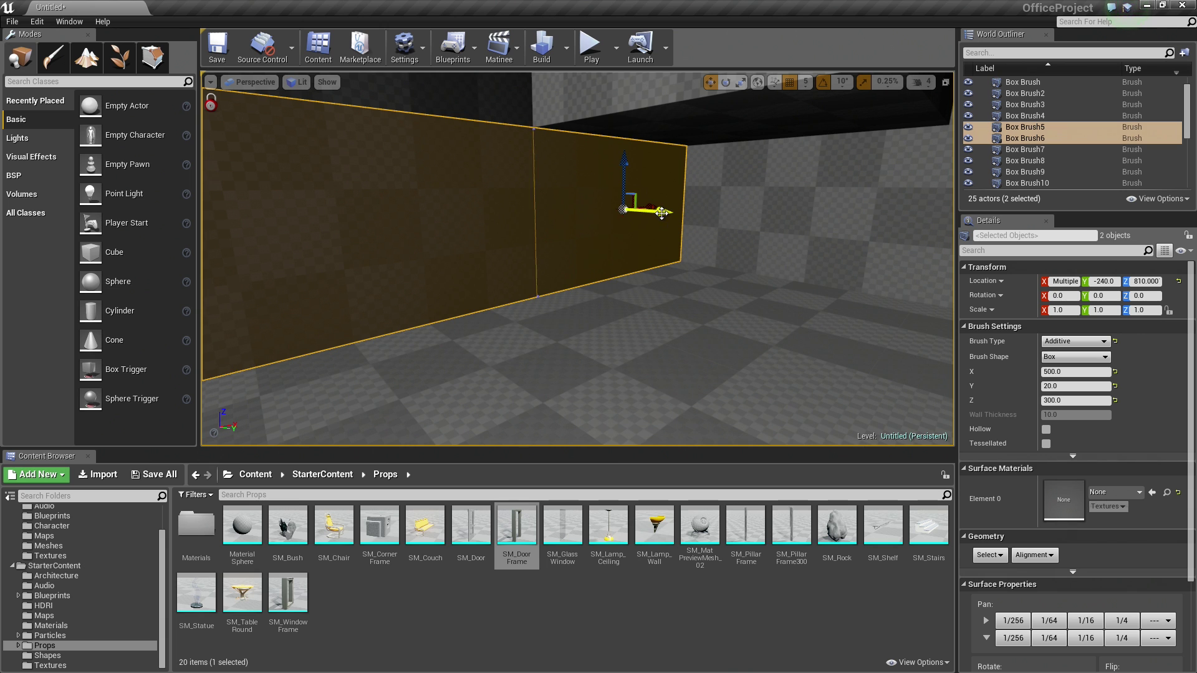
{"action": "mouse_move", "coordinate": [662, 213]}
{"action": "left_mouse_down", "text": "alt"}
{"action": "mouse_move", "coordinate": [714, 224]}
{"action": "mouse_move", "coordinate": [478, 198]}
{"action": "left_mouse_up", "text": "alt"}
{"action": "right_click_drag", "start_coordinate": [668, 314], "coordinate": [696, 321]}
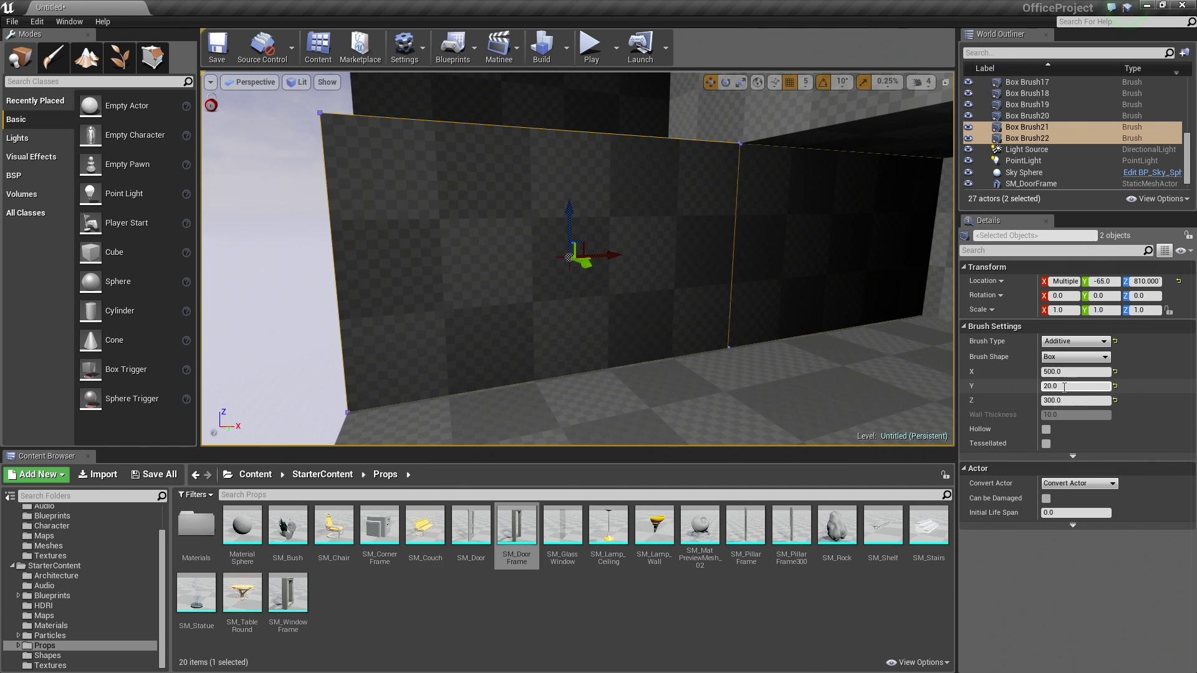
- Make both duplicated wall brushes subtractive and set their size to X 90 and Z 140
{"action": "left_click", "coordinate": [1074, 341]}
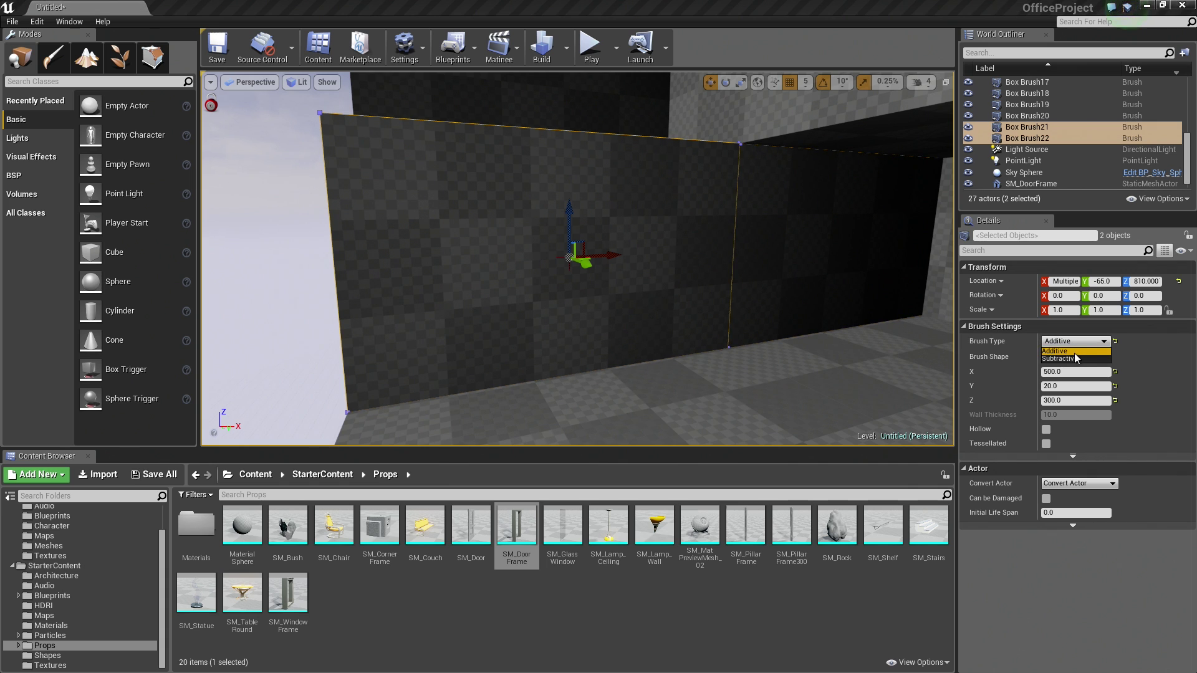
{"action": "left_click", "coordinate": [1067, 359]}
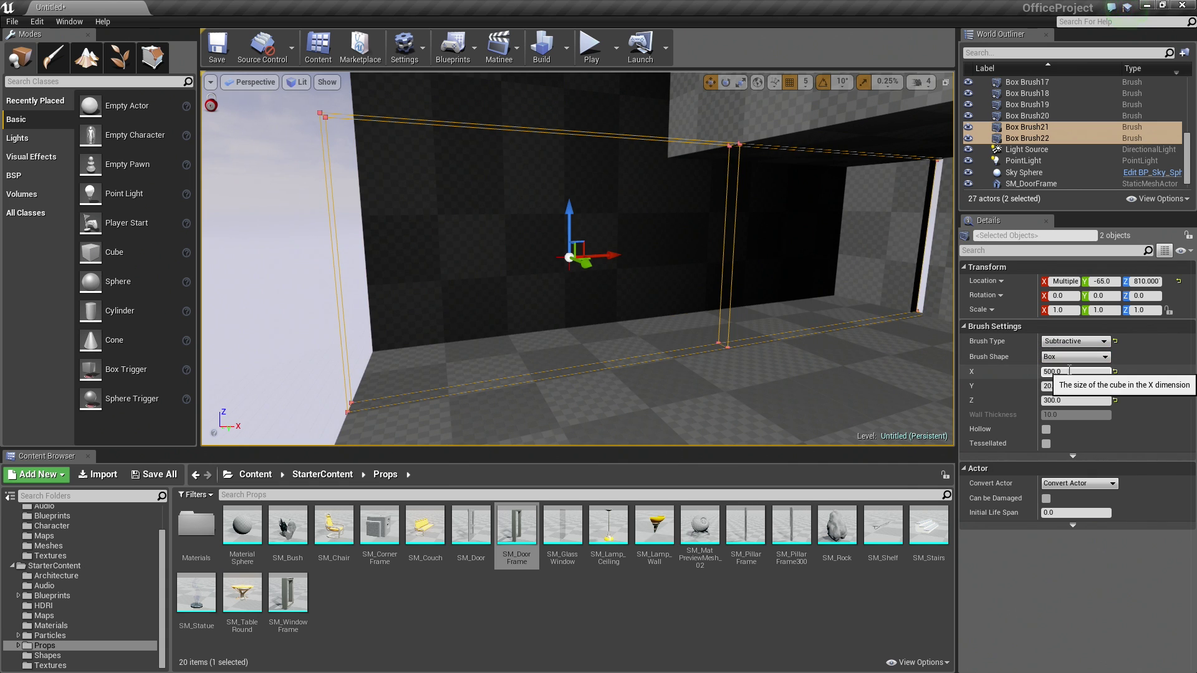
{"action": "left_click", "coordinate": [1097, 372]}
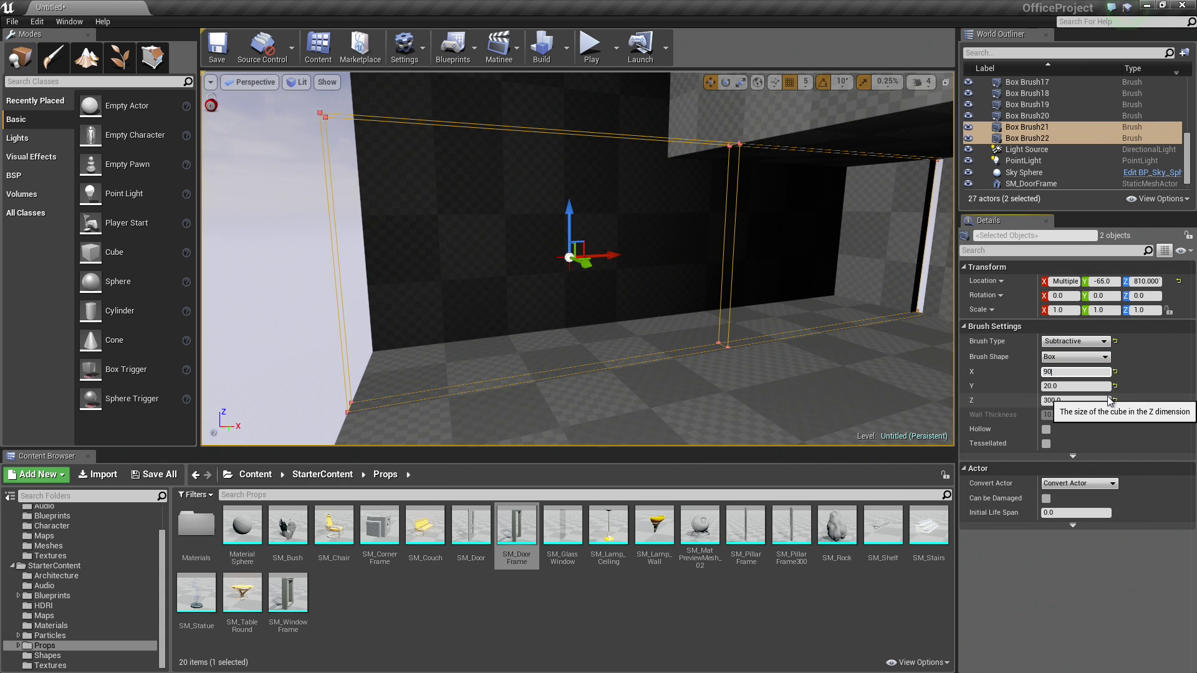
{"action": "key", "text": "Tab"}
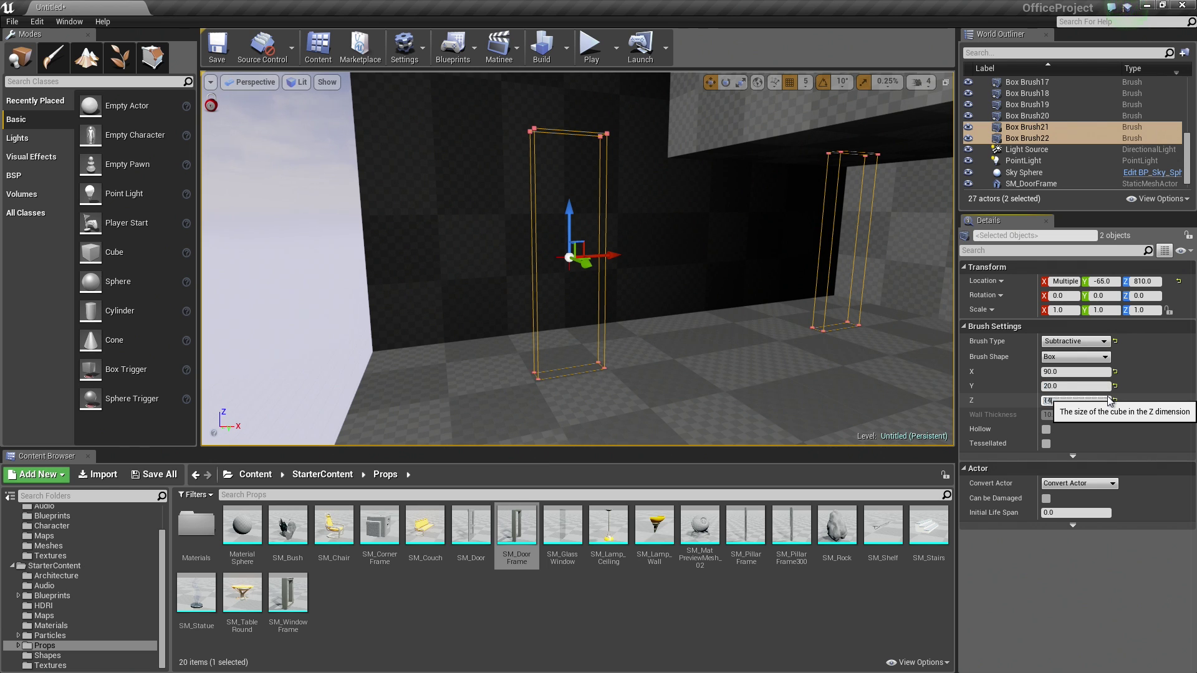
{"action": "key", "text": "Return"}
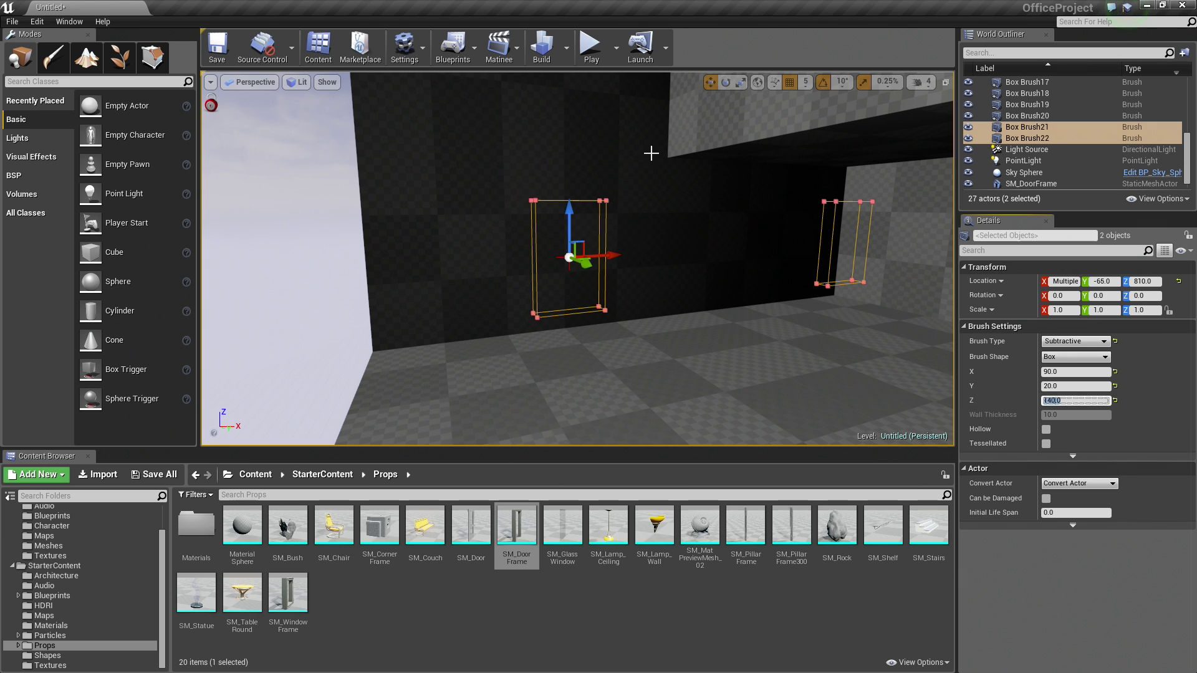
- Move the two subtractive brushes along Y to -240 so they cut window openings through the side wall
{"action": "right_click_drag", "start_coordinate": [604, 239], "coordinate": [651, 254]}
{"action": "key", "text": "a"}
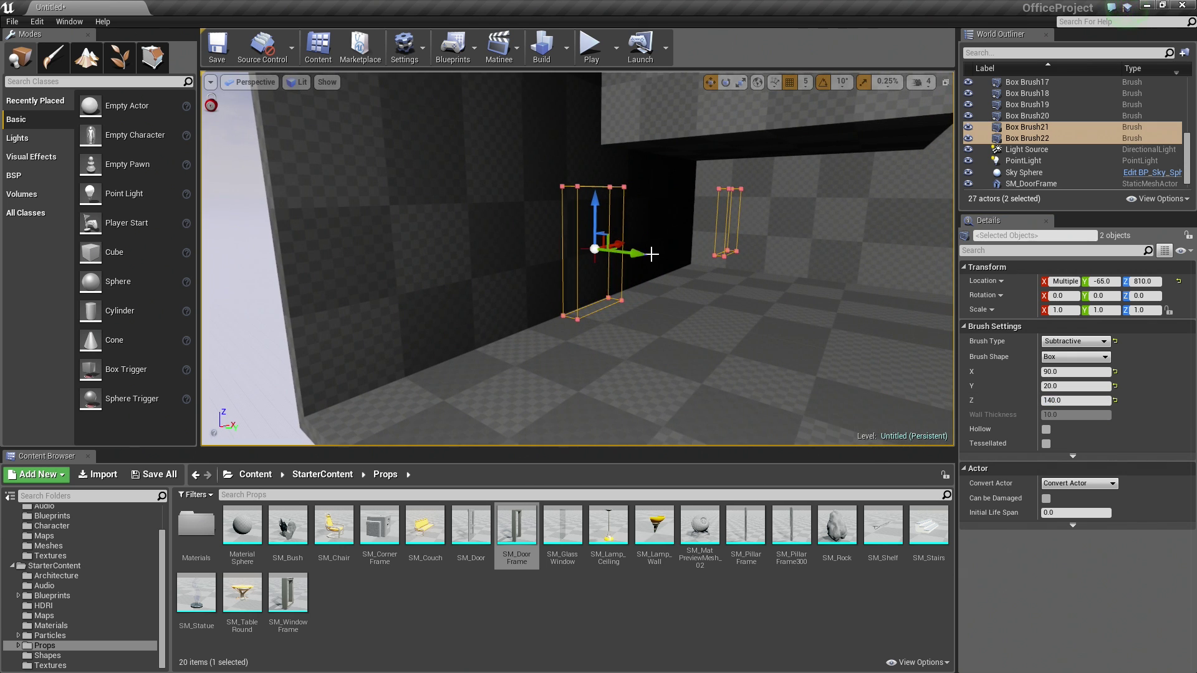
{"action": "left_click_drag", "start_coordinate": [639, 255], "coordinate": [524, 228]}
{"action": "right_click_drag", "start_coordinate": [524, 228], "coordinate": [399, 224]}
{"action": "key", "text": "d"}
{"action": "key", "text": "a"}
{"action": "key", "text": "d"}
{"action": "left_click_drag", "start_coordinate": [524, 237], "coordinate": [524, 236]}
- Place the SM_WindowFrame mesh at the first window opening at X -1095, Y -230 and raise it to Z 810
{"action": "left_click", "coordinate": [379, 612]}
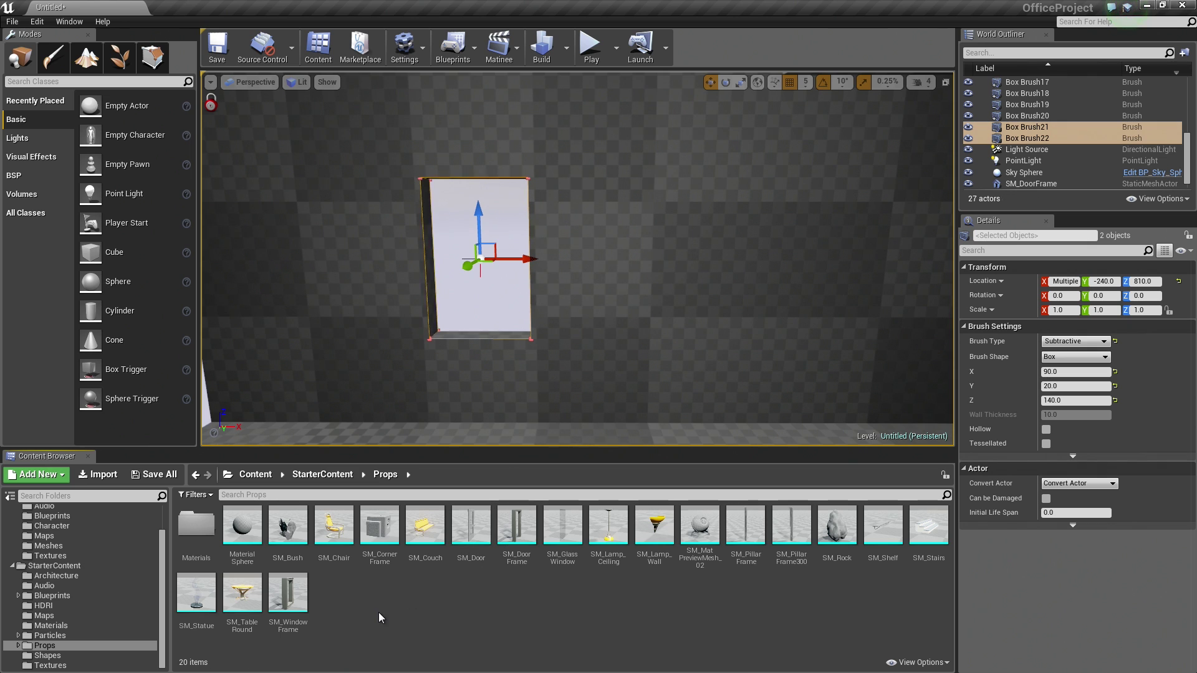
{"action": "left_click", "coordinate": [283, 605]}
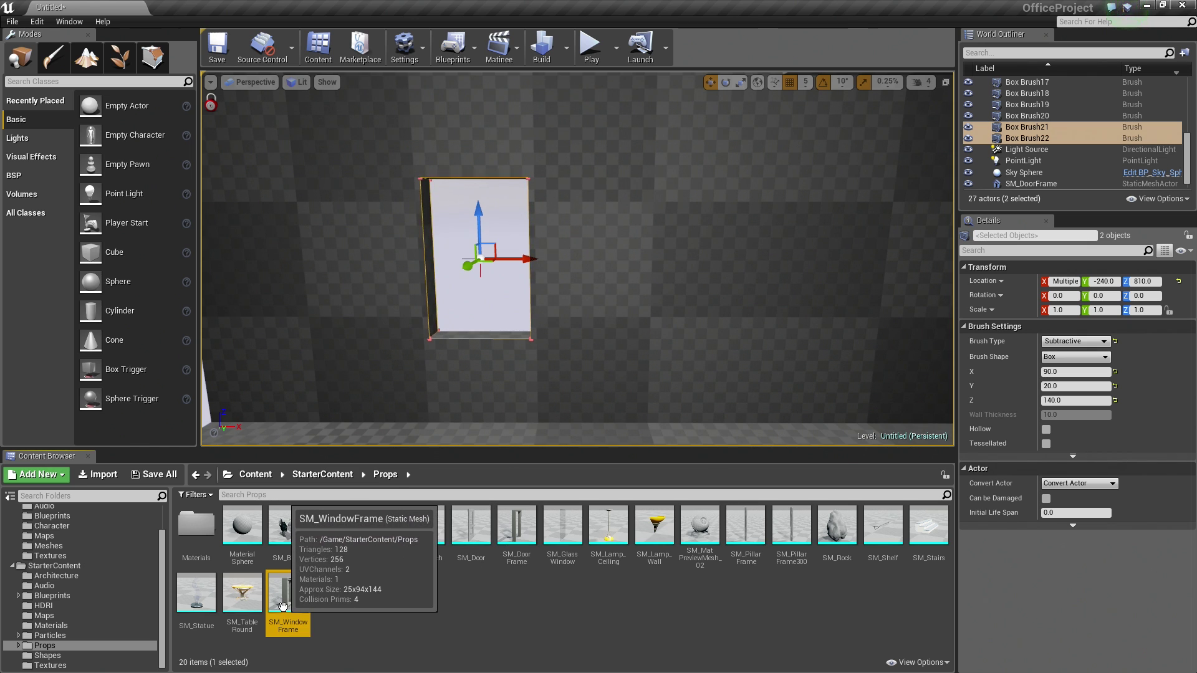
{"action": "left_click_drag", "start_coordinate": [283, 605], "coordinate": [485, 343]}
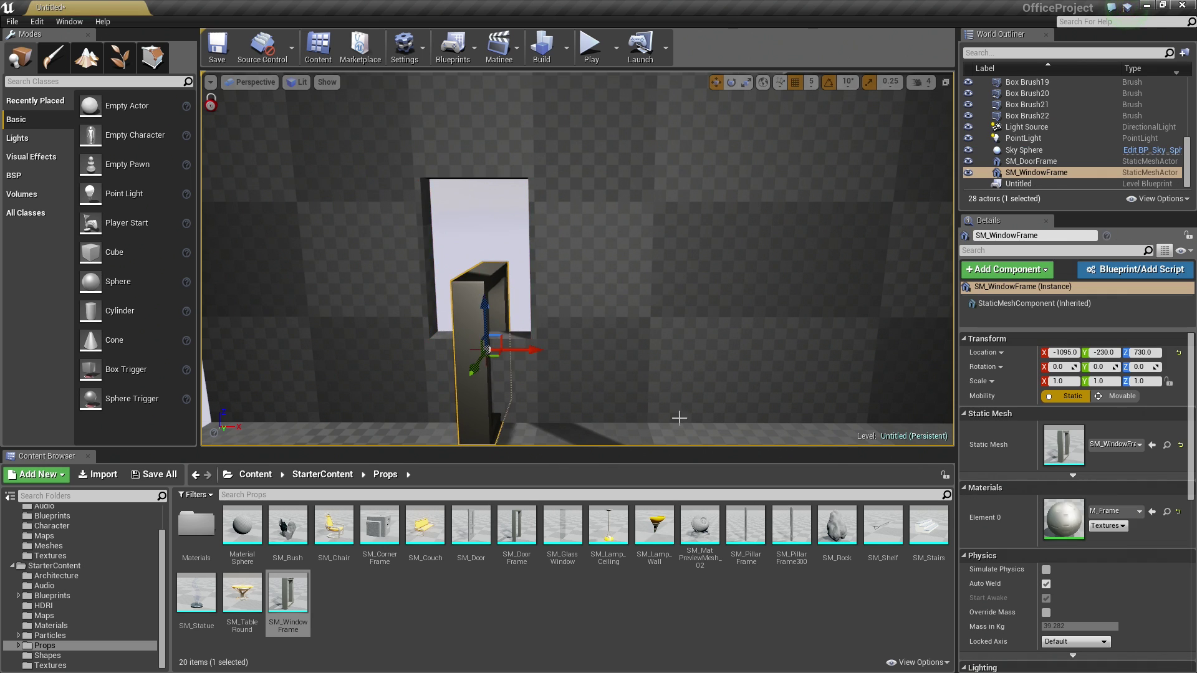
{"action": "key", "text": "d"}
{"action": "right_click_drag", "start_coordinate": [679, 418], "coordinate": [660, 418]}
{"action": "left_click_drag", "start_coordinate": [585, 297], "coordinate": [576, 213]}
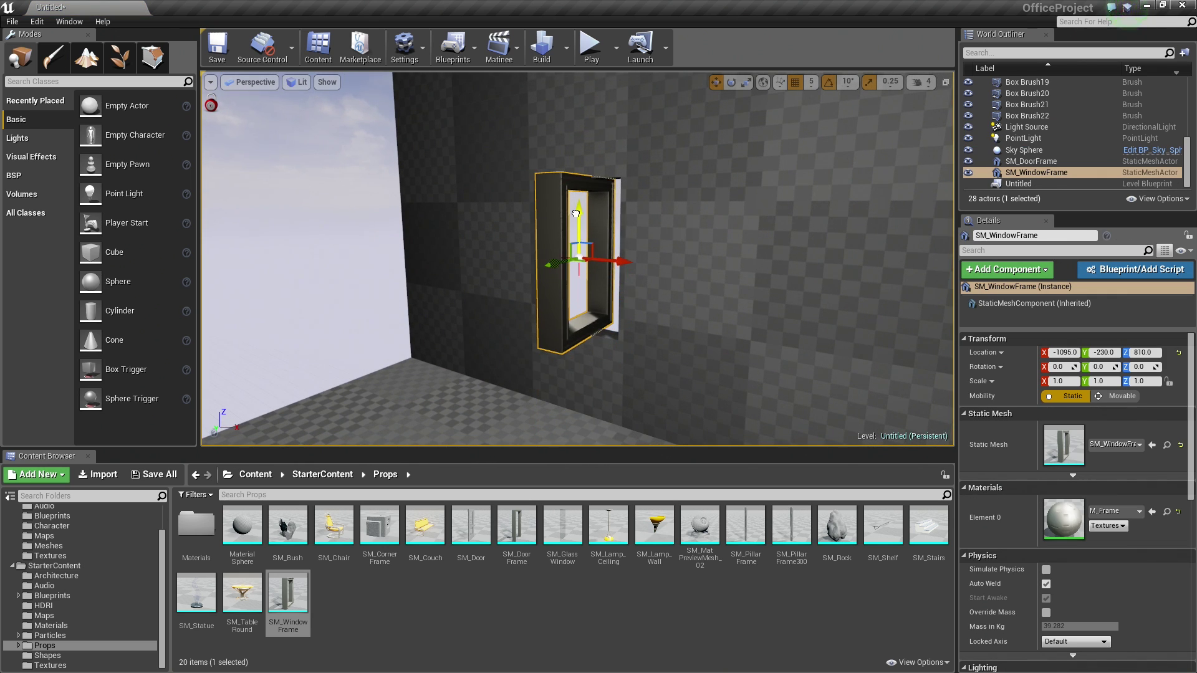
- Rotate the window frame 90° about Z so it lines up with the side wall
{"action": "key", "text": "e"}
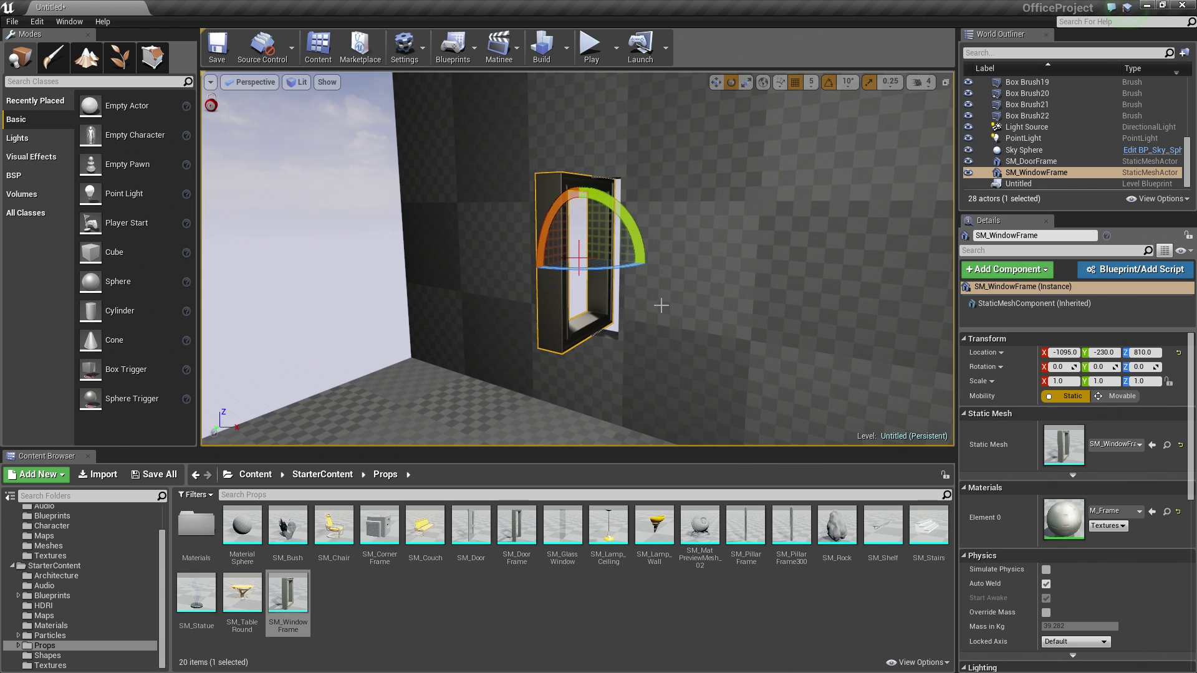
{"action": "left_click_drag", "start_coordinate": [635, 264], "coordinate": [578, 266]}
{"action": "key", "text": "f"}
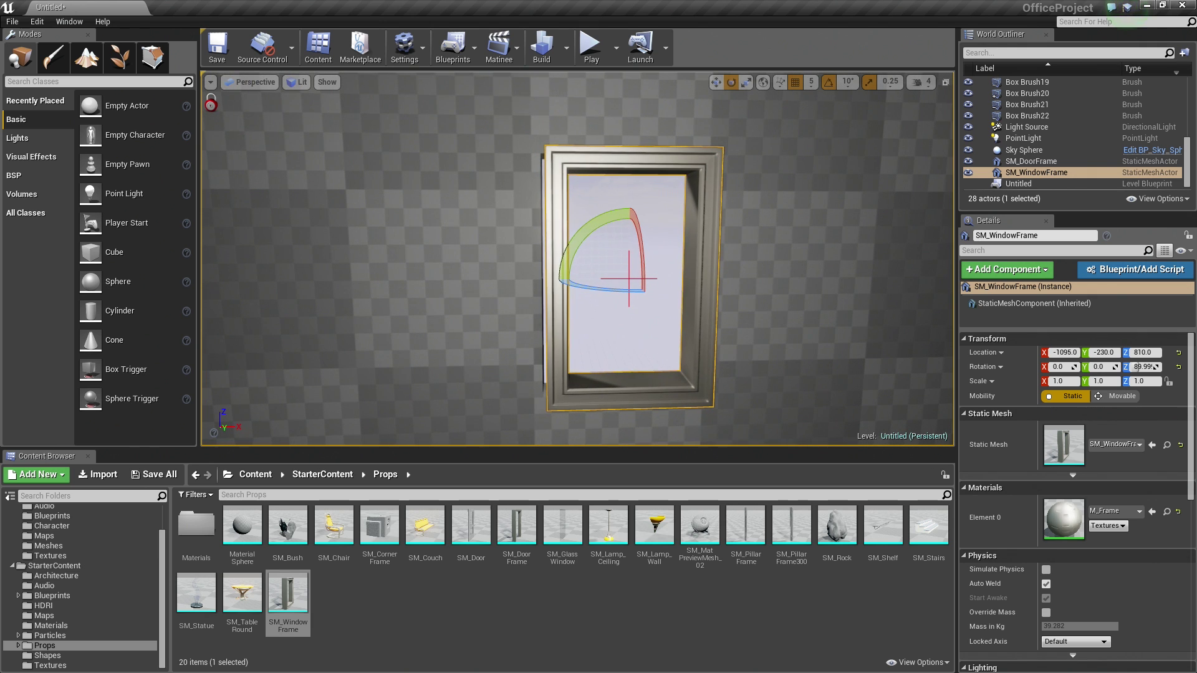
- Move the window frame to X -1100 and Y -240 to centre it in the opening and the wall's thickness
{"action": "key", "text": "w"}
{"action": "left_click_drag", "start_coordinate": [673, 279], "coordinate": [664, 282]}
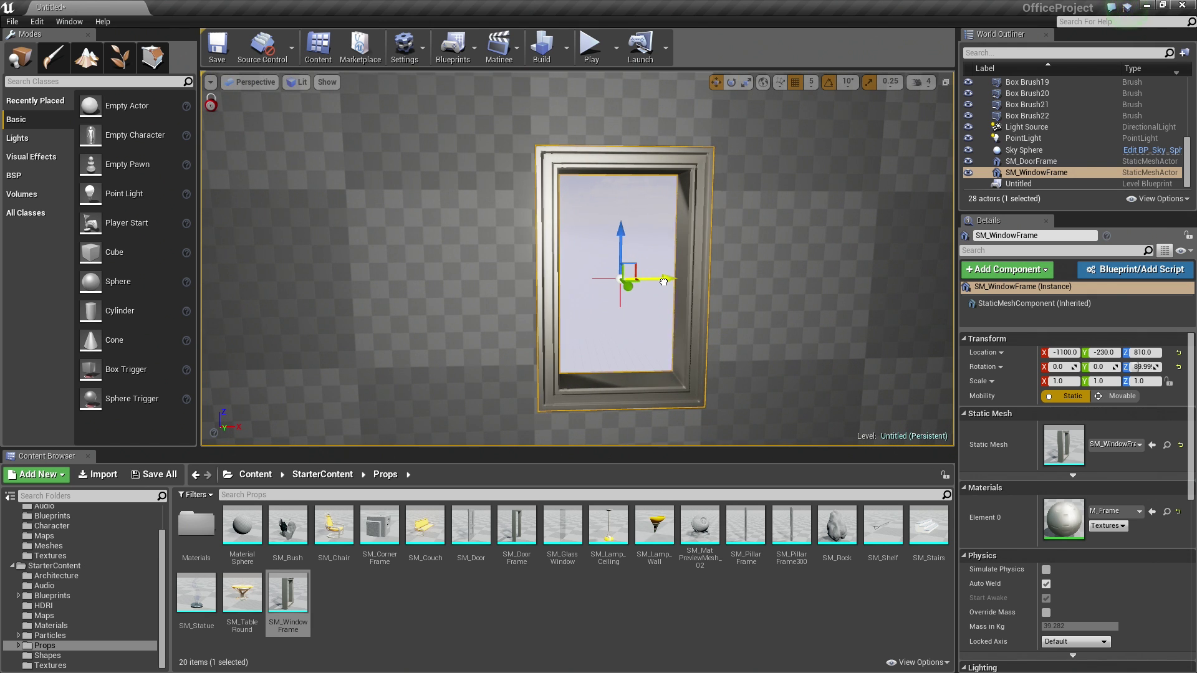
{"action": "right_click_drag", "start_coordinate": [664, 281], "coordinate": [886, 275]}
{"action": "right_click_drag", "start_coordinate": [734, 246], "coordinate": [734, 246]}
{"action": "left_click_drag", "start_coordinate": [732, 218], "coordinate": [717, 221]}
{"action": "mouse_move", "coordinate": [717, 221]}
{"action": "right_mouse_down"}
{"action": "mouse_move", "coordinate": [561, 218]}
{"action": "mouse_move", "coordinate": [726, 219]}
{"action": "right_mouse_up"}
{"action": "left_click_drag", "start_coordinate": [281, 218], "coordinate": [716, 226], "text": "alt"}
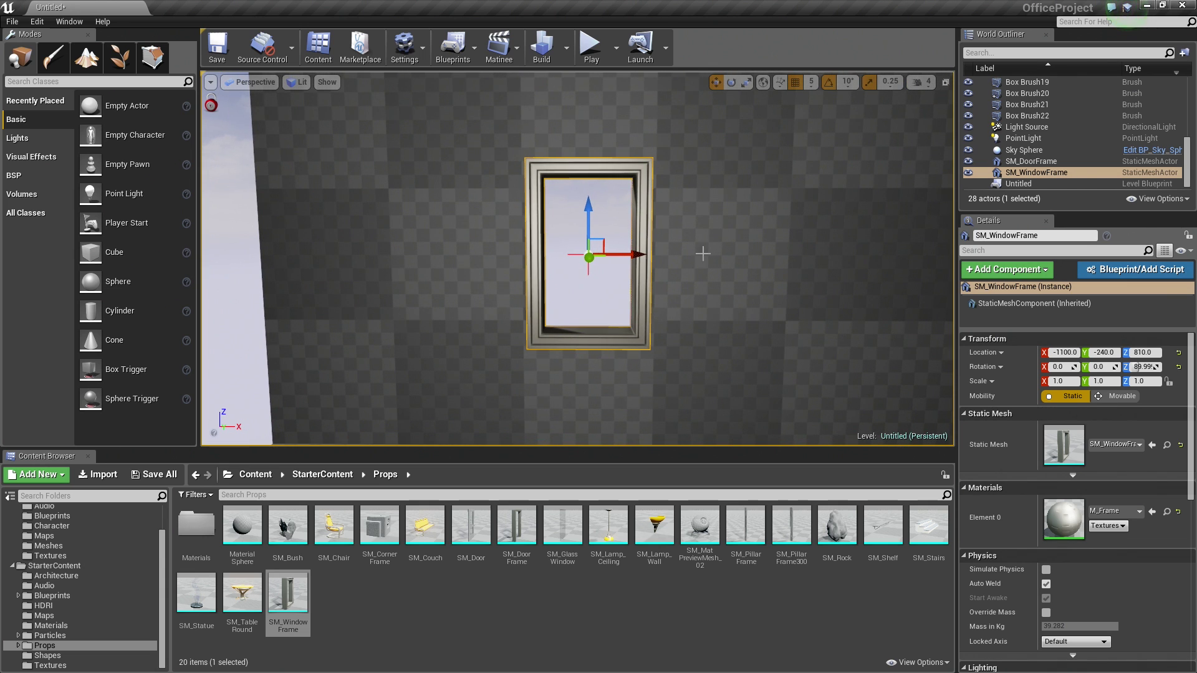
- Duplicate the window frame along X to -600 to fill the second window opening
{"action": "left_click_drag", "start_coordinate": [632, 256], "coordinate": [647, 255], "text": "alt"}
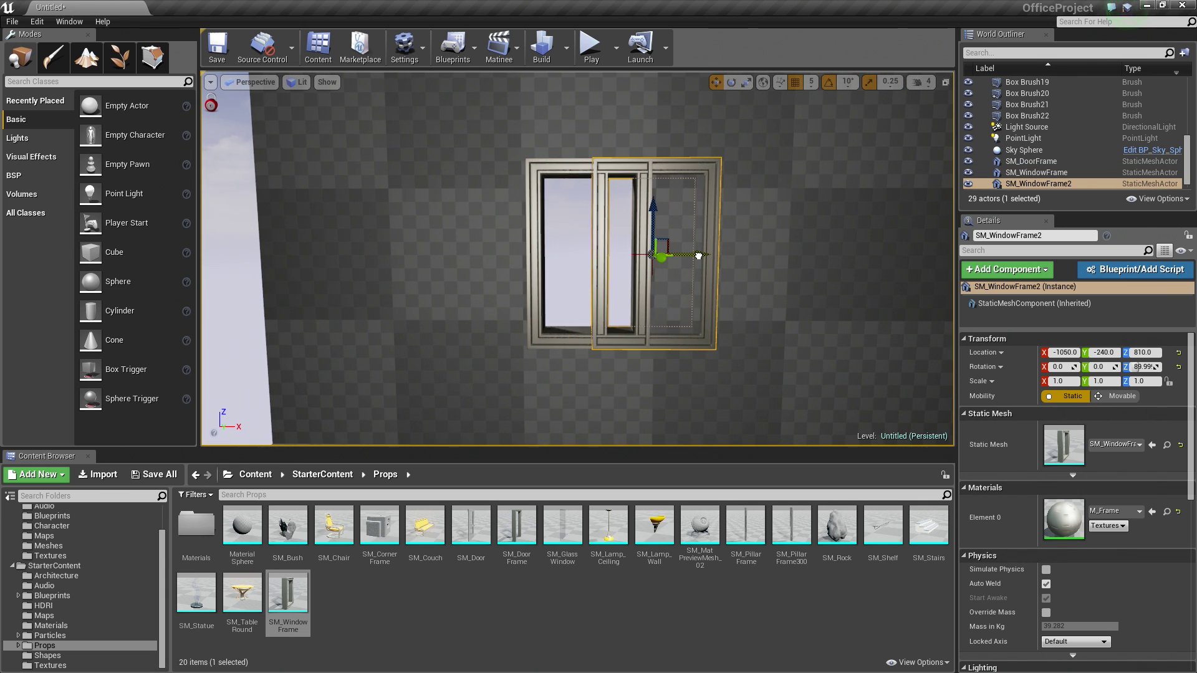
{"action": "left_click_drag", "start_coordinate": [662, 256], "coordinate": [662, 256], "text": "shift"}
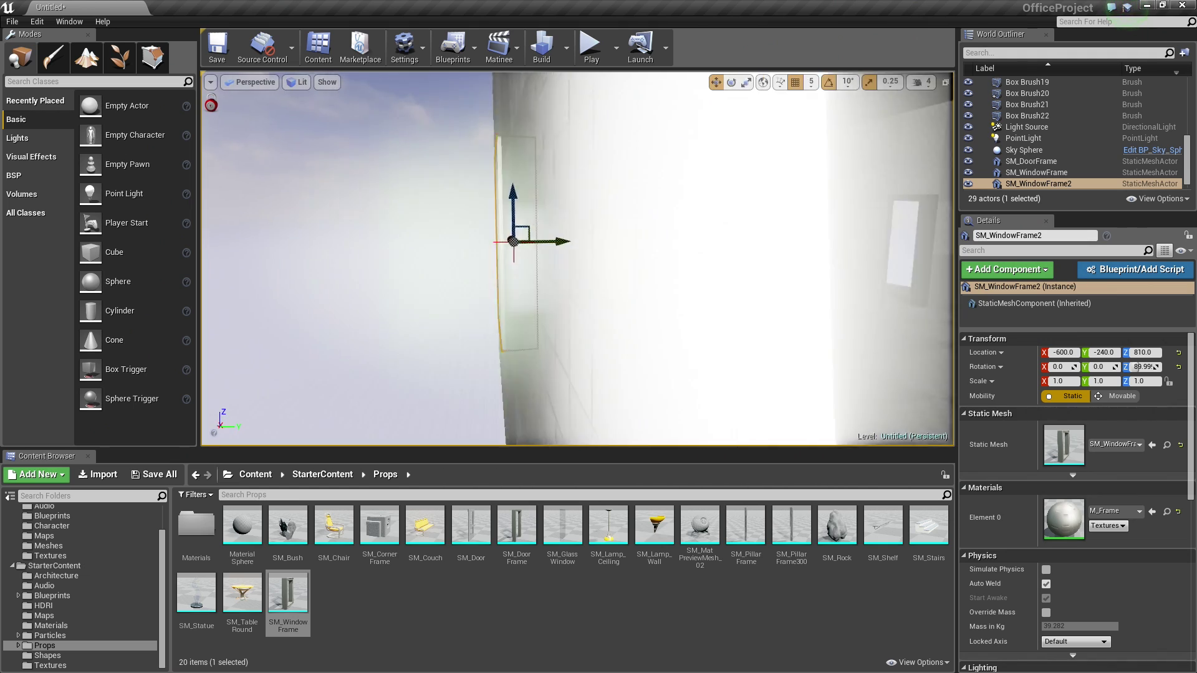
{"action": "right_click_drag", "start_coordinate": [580, 262], "coordinate": [579, 262]}
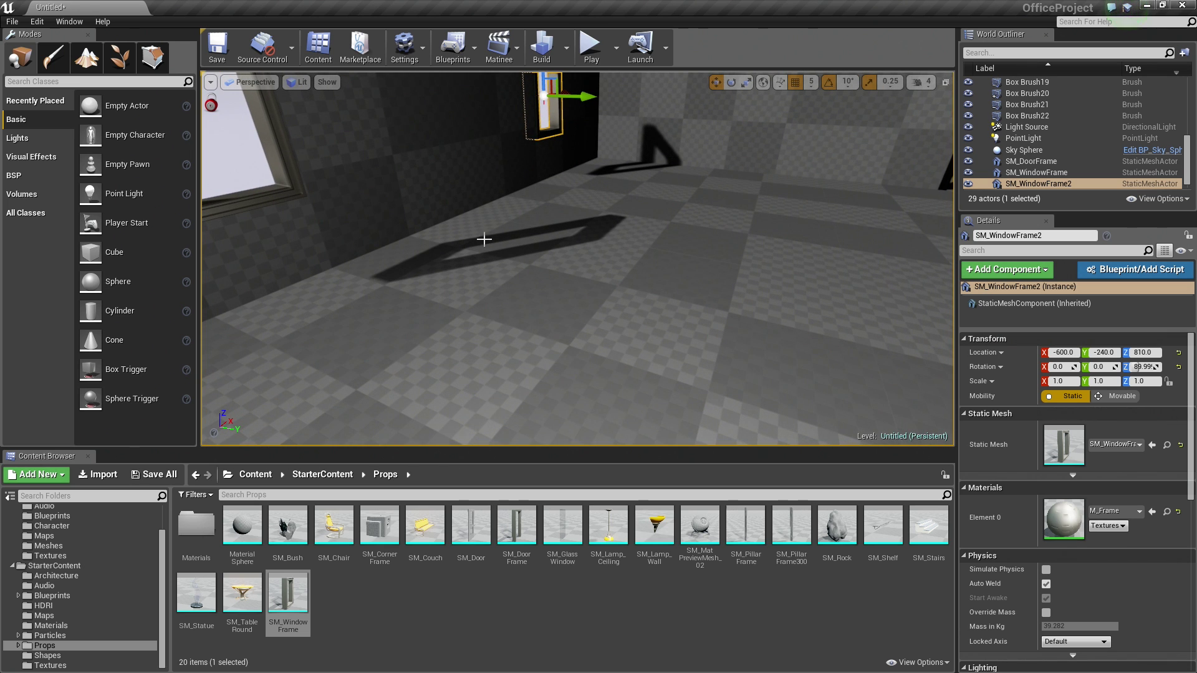
- Duplicate the ceiling brush Box Brush16 downward along Z to 1185
{"action": "right_click_drag", "start_coordinate": [484, 239], "coordinate": [505, 206]}
{"action": "right_click_drag", "start_coordinate": [577, 259], "coordinate": [505, 256]}
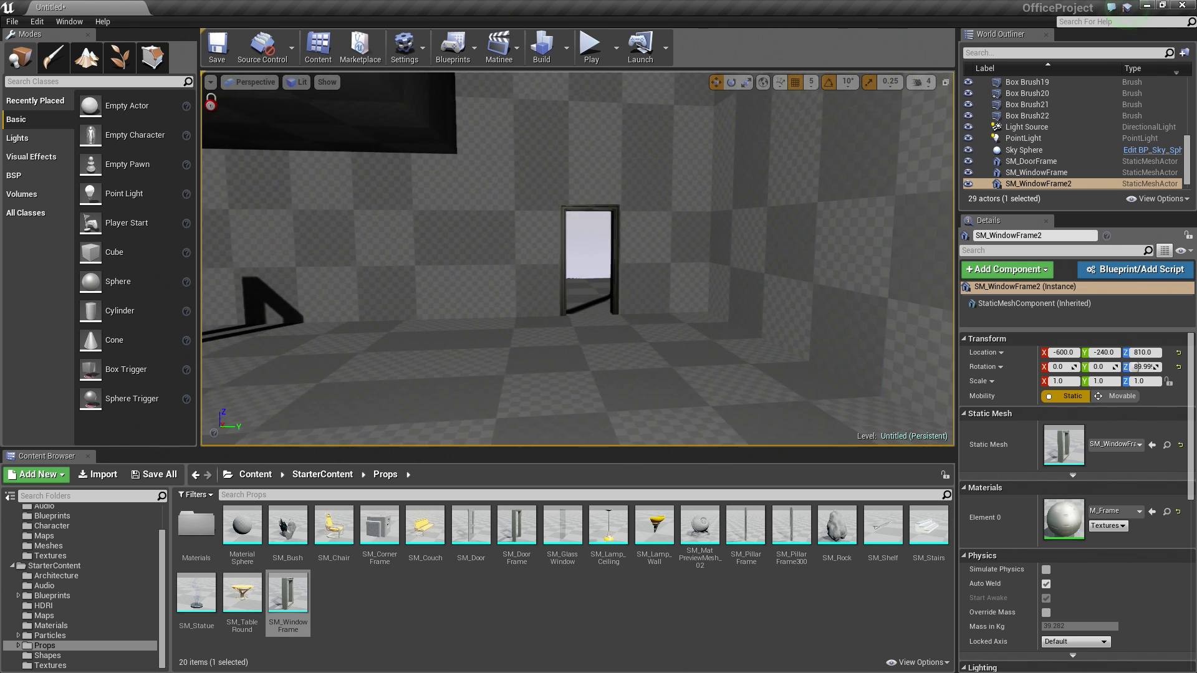
{"action": "mouse_move", "coordinate": [449, 206]}
{"action": "right_mouse_down"}
{"action": "mouse_move", "coordinate": [424, 206]}
{"action": "mouse_move", "coordinate": [449, 190]}
{"action": "mouse_move", "coordinate": [459, 143]}
{"action": "mouse_move", "coordinate": [459, 193]}
{"action": "right_mouse_up"}
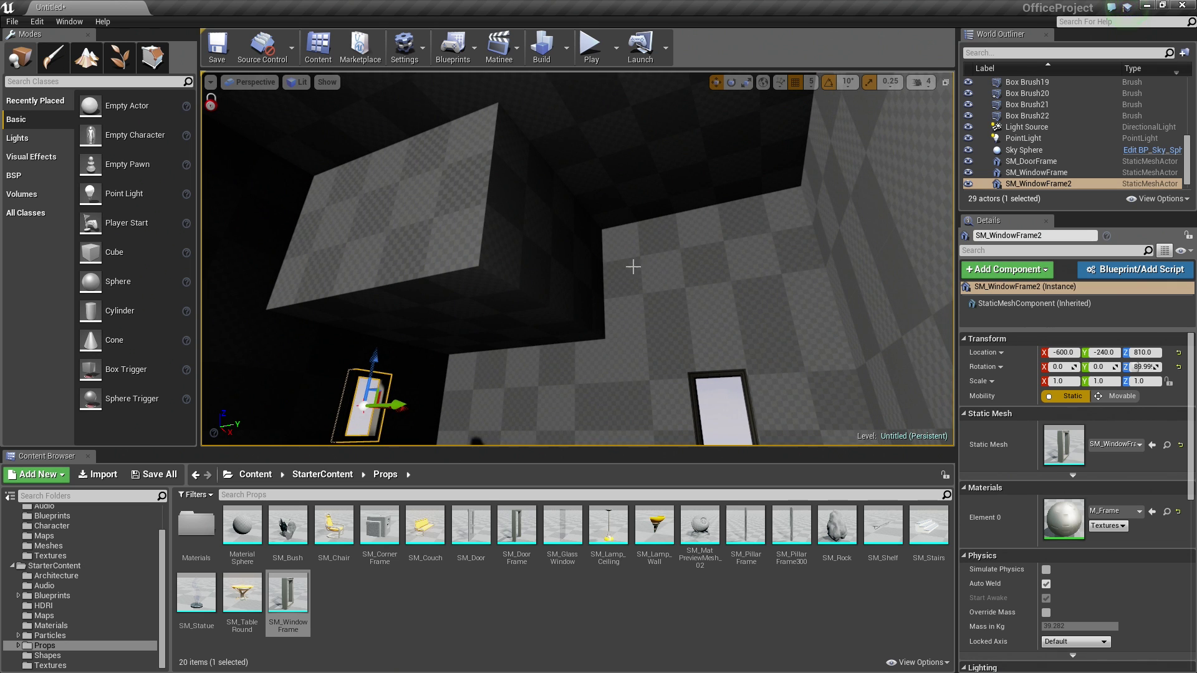
{"action": "right_click_drag", "start_coordinate": [632, 267], "coordinate": [611, 254]}
{"action": "left_click", "coordinate": [619, 295]}
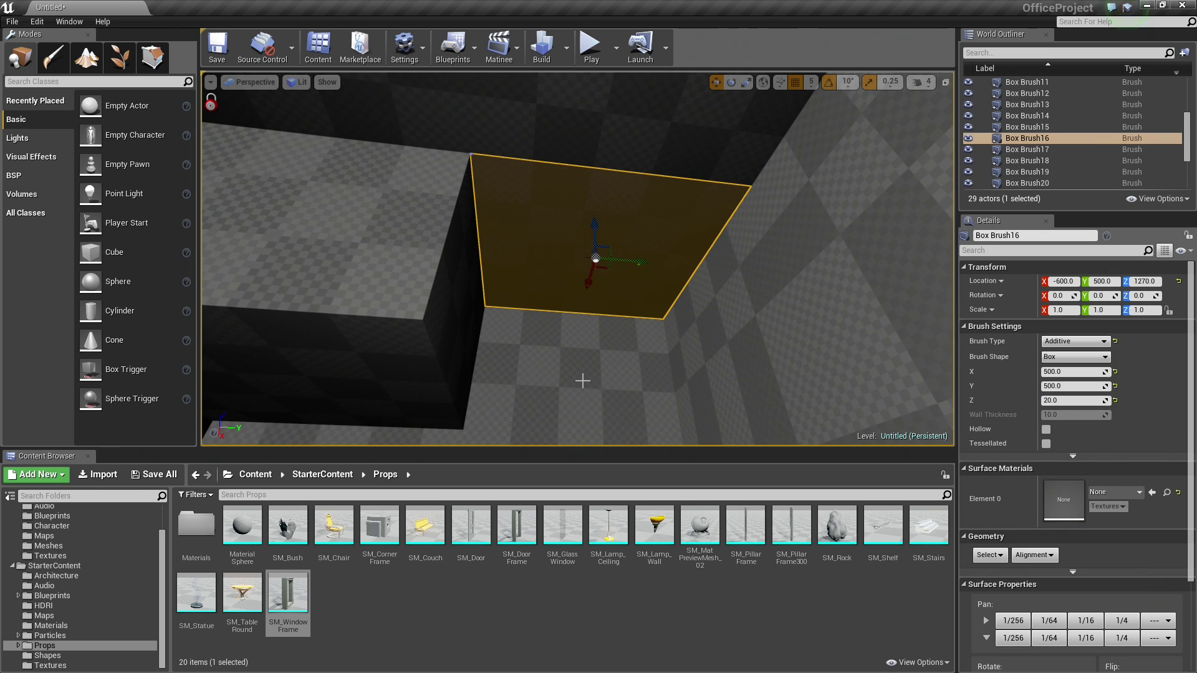
{"action": "right_click_drag", "start_coordinate": [582, 381], "coordinate": [598, 372]}
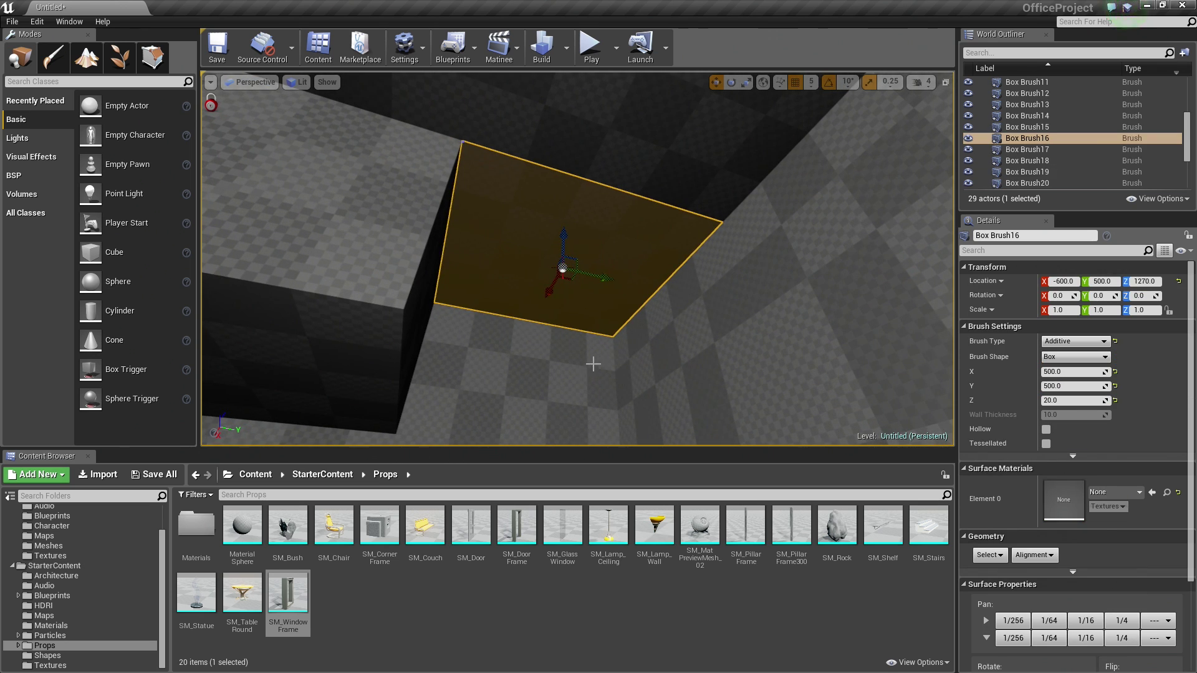
{"action": "left_click_drag", "start_coordinate": [561, 232], "coordinate": [566, 261], "text": "alt"}
{"action": "right_click_drag", "start_coordinate": [602, 307], "coordinate": [602, 312]}
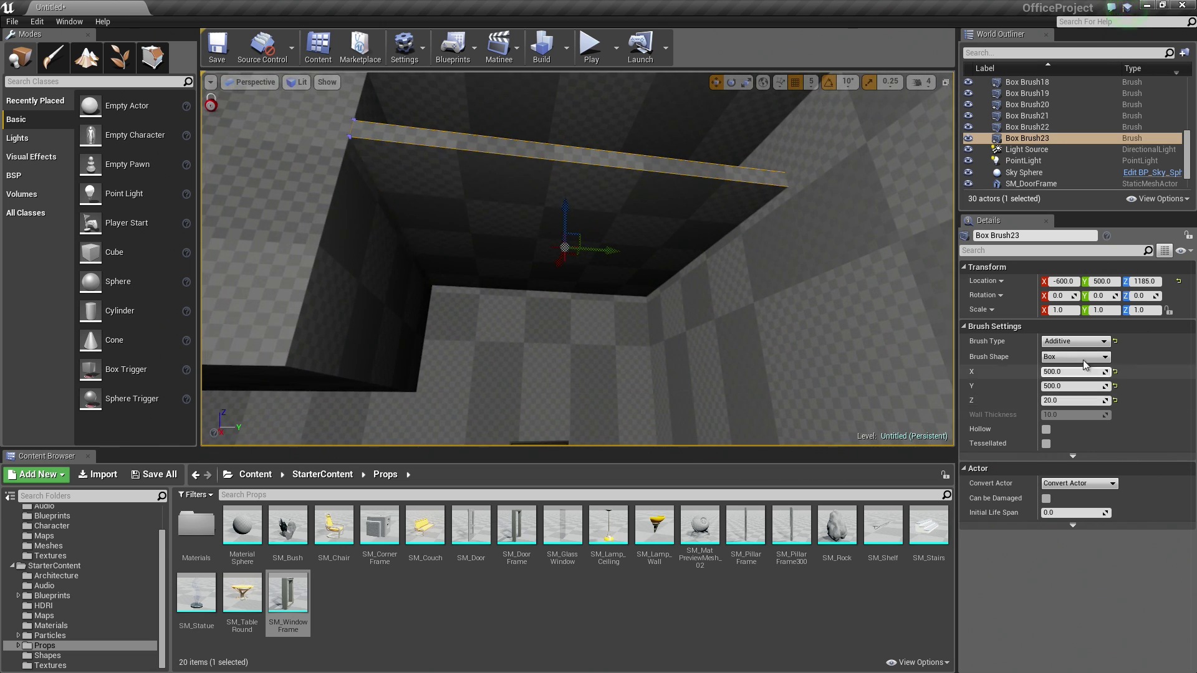
- Make the duplicated ceiling brush subtractive and set its size to X 300 and Y 200
{"action": "left_click", "coordinate": [1074, 343]}
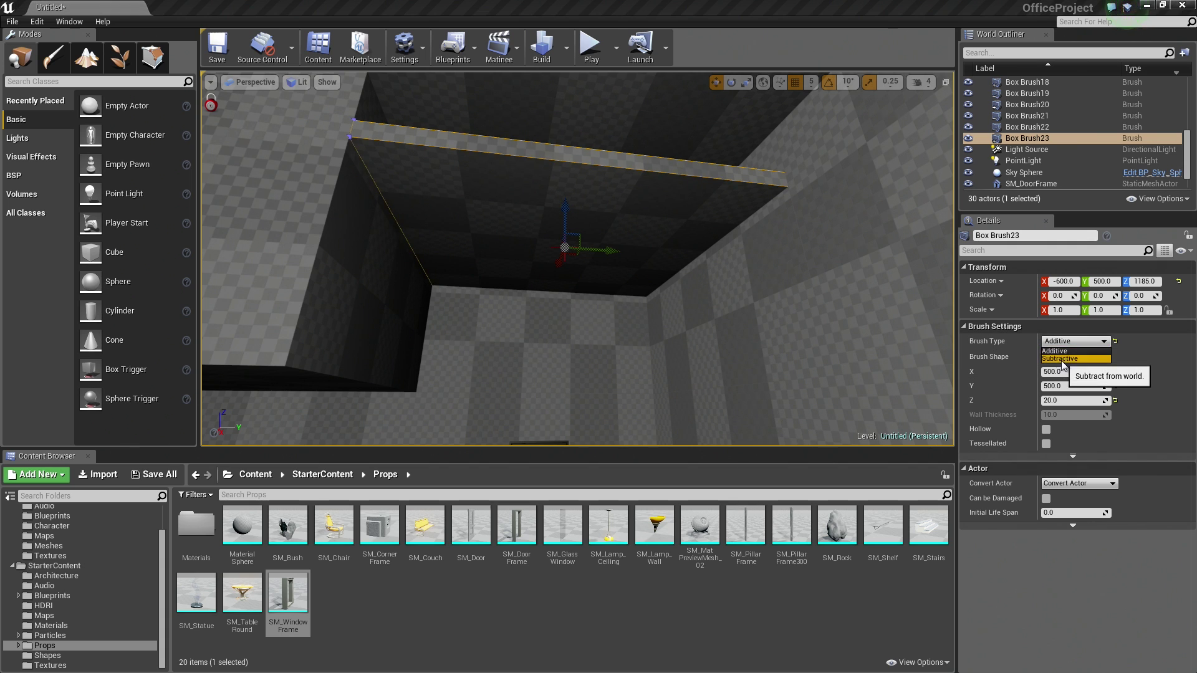
{"action": "left_click", "coordinate": [1061, 359]}
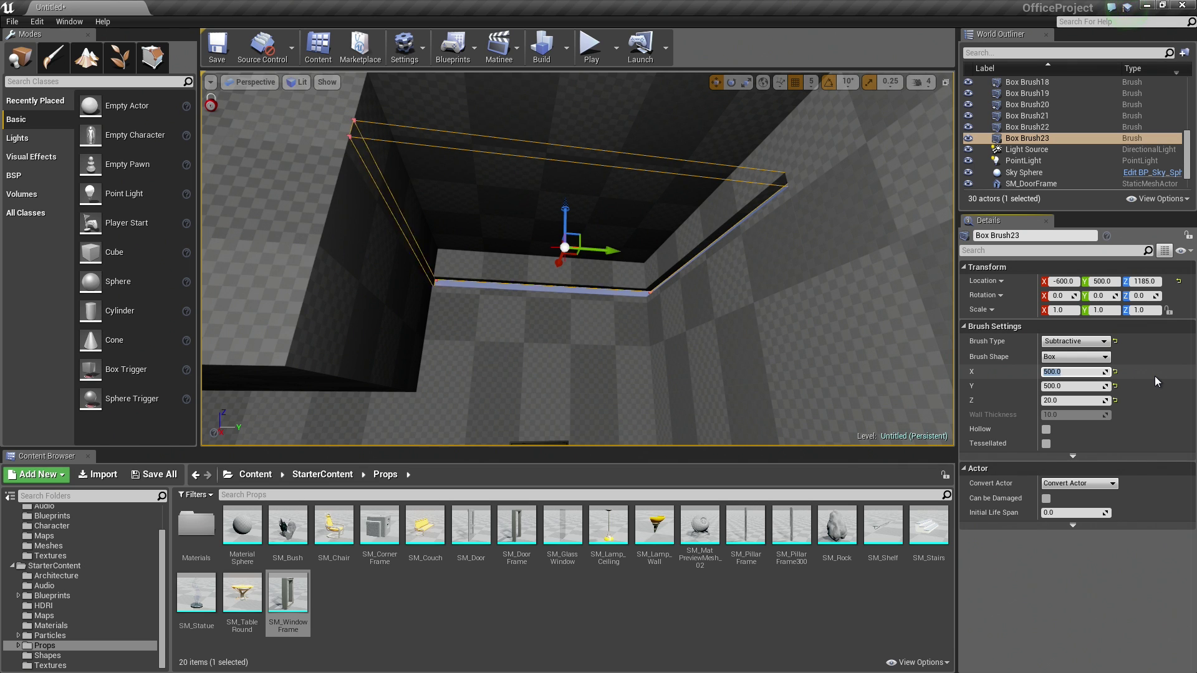
{"action": "type", "text": "300"}
{"action": "key", "text": "Tab"}
{"action": "type", "text": "20"}
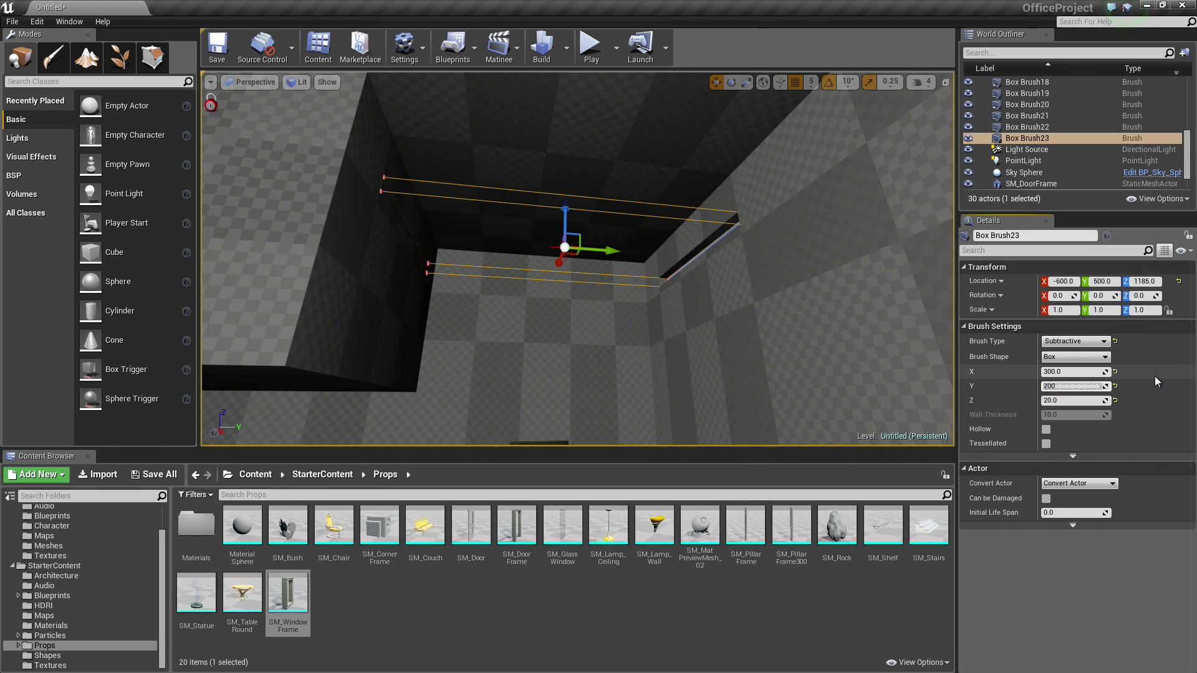
{"action": "type", "text": "0"}
{"action": "key", "text": "Return"}
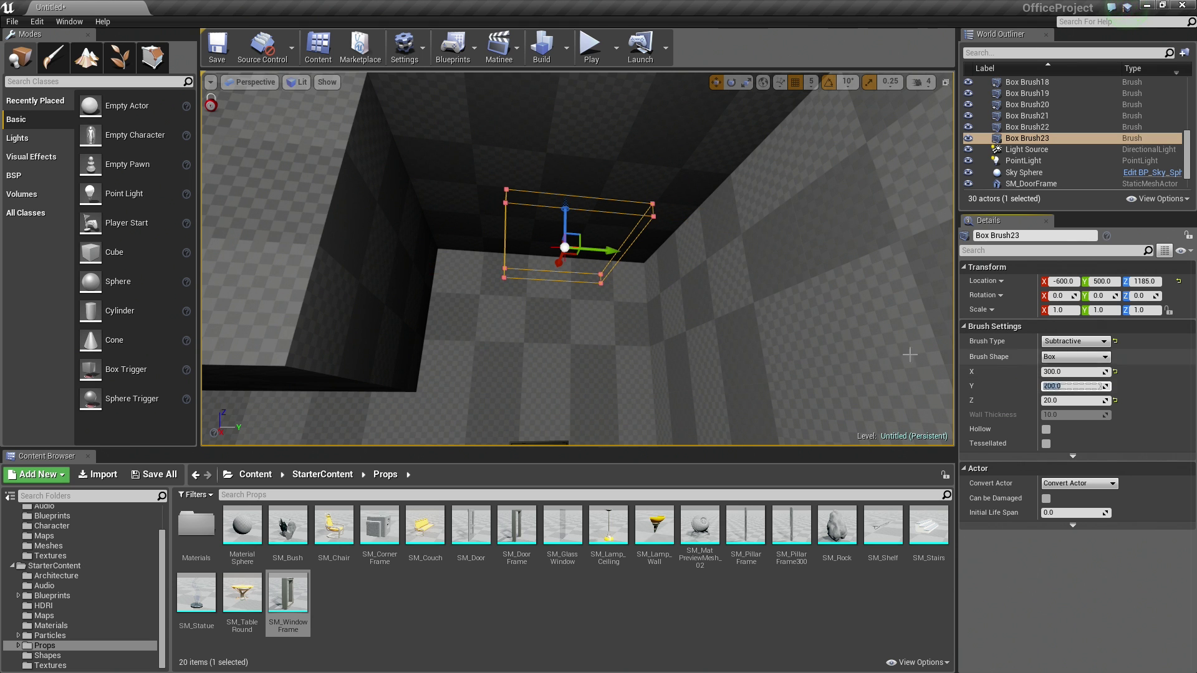
- Raise the subtractive brush Box Brush23 to Z 1270 so it cuts an opening through the ceiling
{"action": "right_click_drag", "start_coordinate": [908, 350], "coordinate": [982, 346]}
{"action": "right_click_drag", "start_coordinate": [543, 249], "coordinate": [599, 248]}
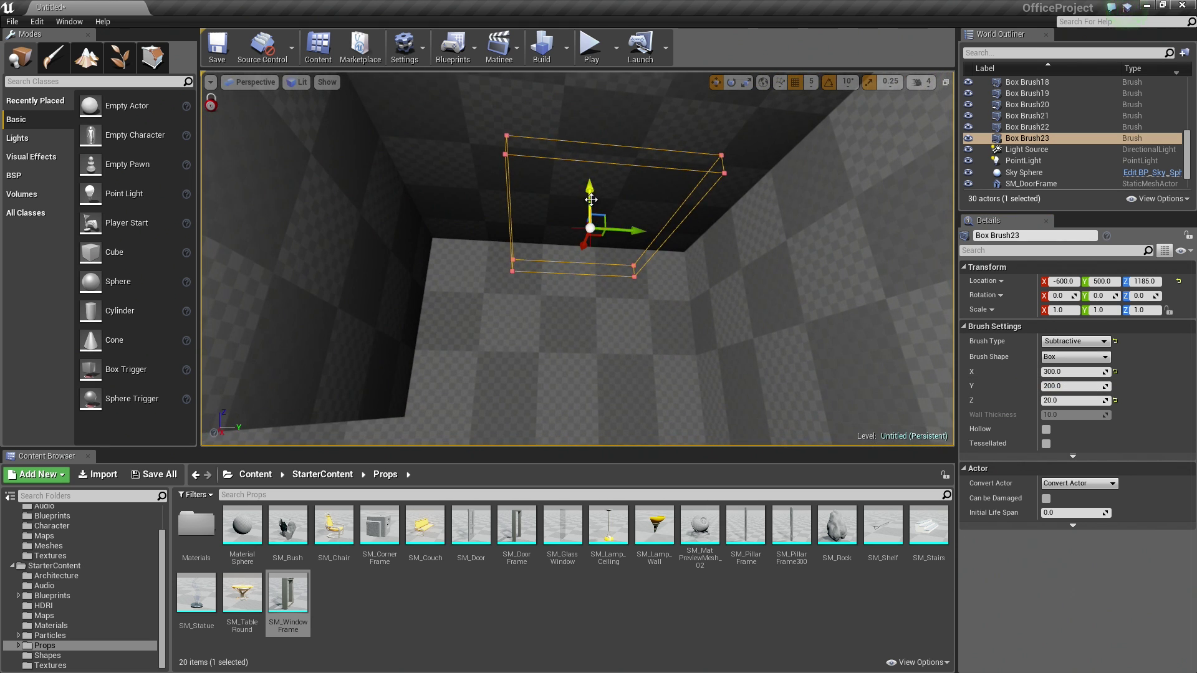
{"action": "left_click_drag", "start_coordinate": [590, 200], "coordinate": [589, 146]}
{"action": "mouse_move", "coordinate": [589, 145]}
{"action": "right_mouse_down"}
{"action": "mouse_move", "coordinate": [626, 146]}
{"action": "mouse_move", "coordinate": [530, 134]}
{"action": "mouse_move", "coordinate": [493, 137]}
{"action": "mouse_move", "coordinate": [483, 153]}
{"action": "mouse_move", "coordinate": [568, 215]}
{"action": "mouse_move", "coordinate": [564, 169]}
{"action": "right_mouse_up"}
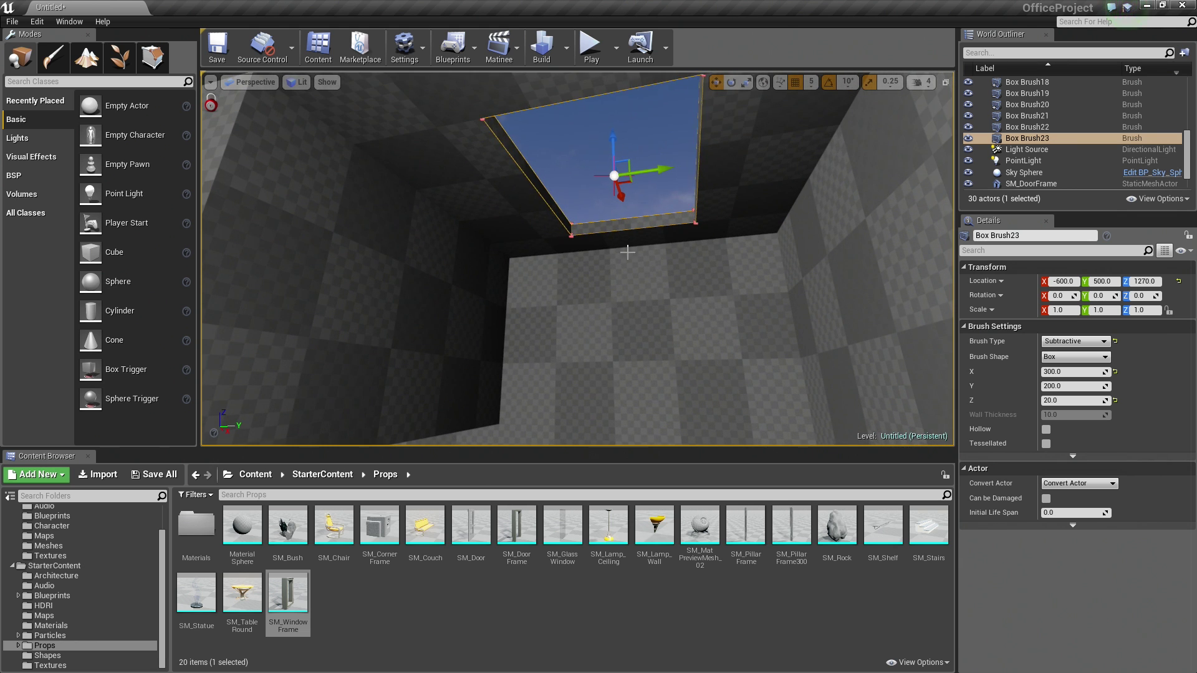
- Place another SM_WindowFrame at the ceiling opening and move it to X -610 and Z 1310
{"action": "left_click_drag", "start_coordinate": [299, 595], "coordinate": [635, 218]}
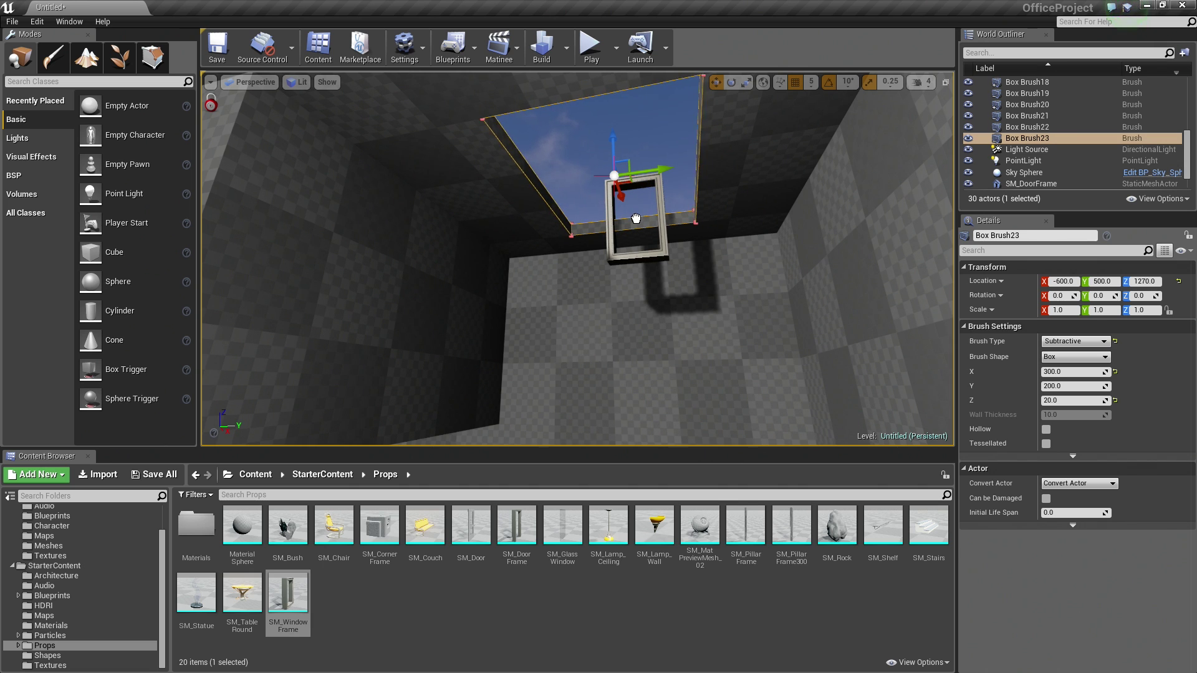
{"action": "left_click_drag", "start_coordinate": [636, 217], "coordinate": [636, 218]}
{"action": "mouse_move", "coordinate": [670, 233]}
{"action": "right_mouse_down"}
{"action": "mouse_move", "coordinate": [661, 228]}
{"action": "mouse_move", "coordinate": [669, 232]}
{"action": "right_mouse_up"}
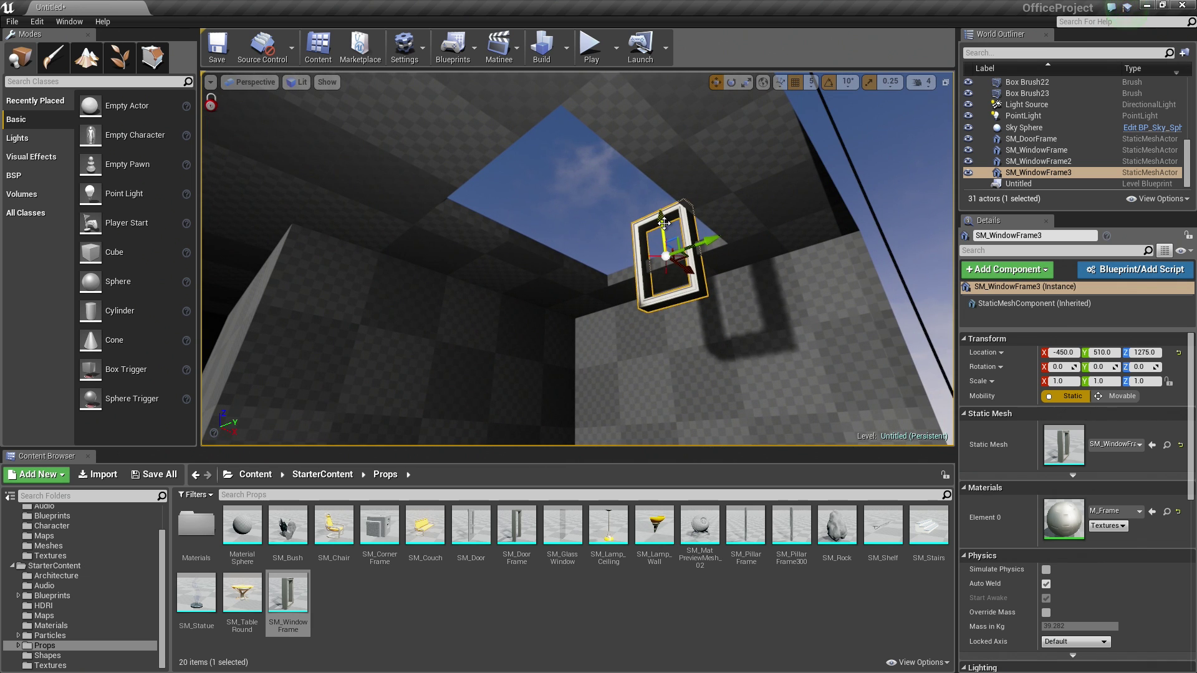
{"action": "left_click_drag", "start_coordinate": [661, 227], "coordinate": [658, 207]}
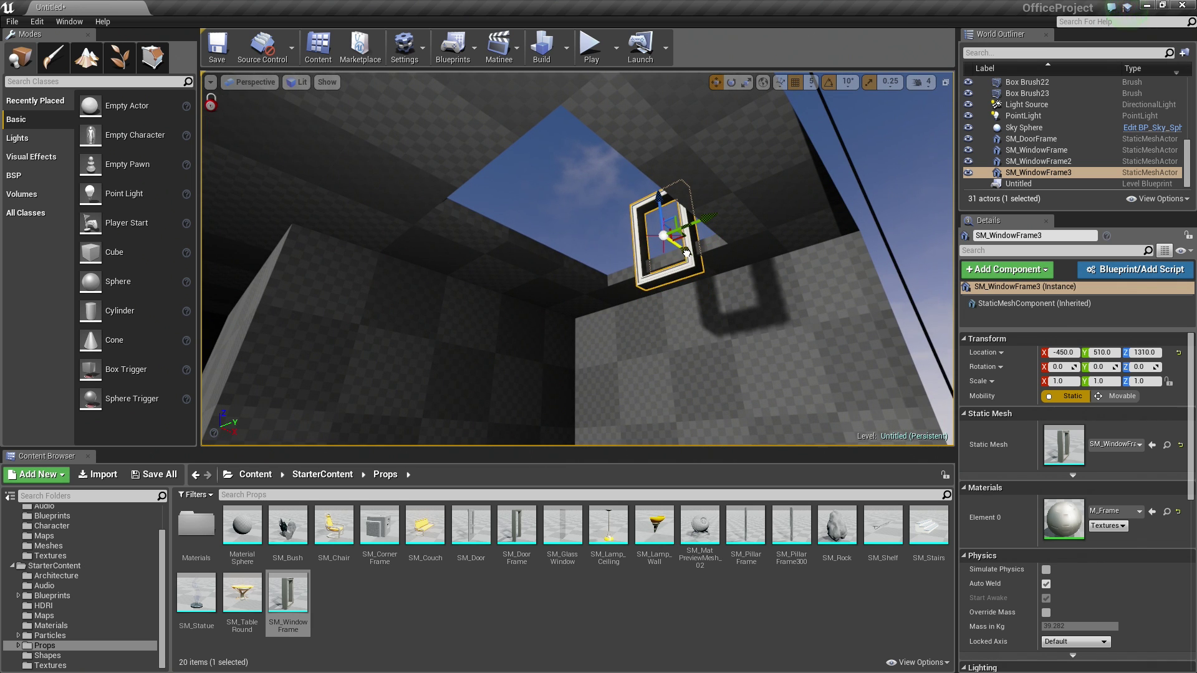
{"action": "left_click_drag", "start_coordinate": [686, 252], "coordinate": [628, 237]}
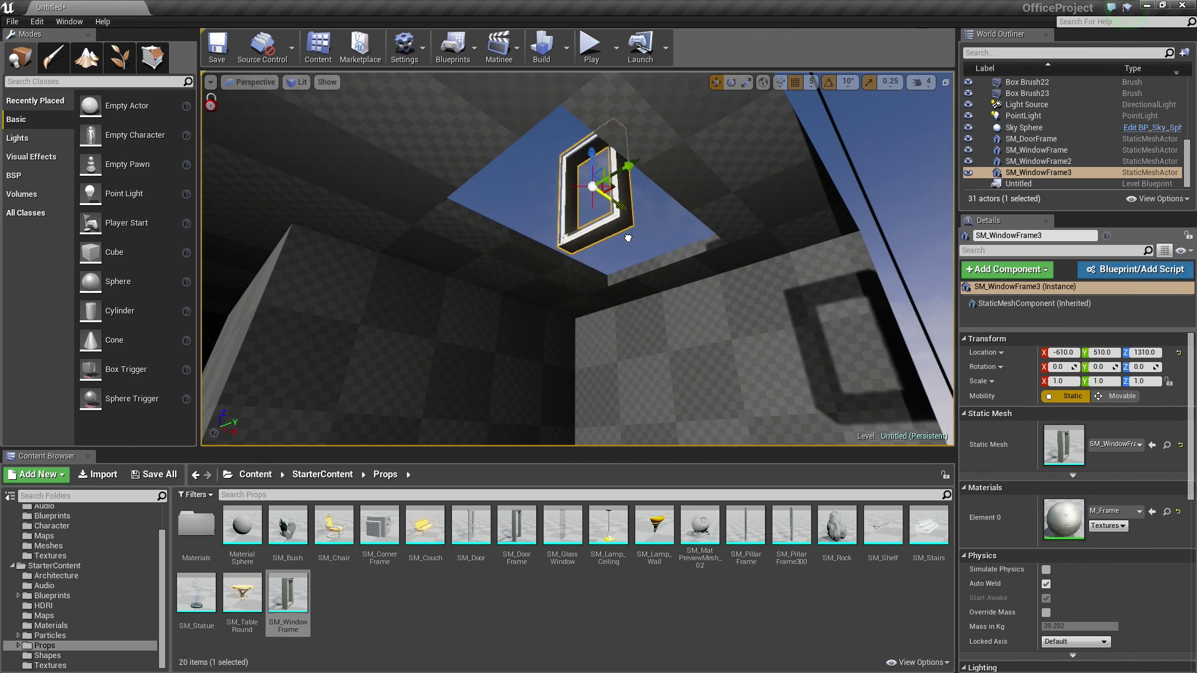
- Rotate the new window frame 90° about Y to lie flat and scale it uniformly to 2.0
{"action": "mouse_move", "coordinate": [628, 237]}
{"action": "right_mouse_down"}
{"action": "mouse_move", "coordinate": [623, 256]}
{"action": "mouse_move", "coordinate": [630, 244]}
{"action": "right_mouse_up"}
{"action": "key", "text": "e"}
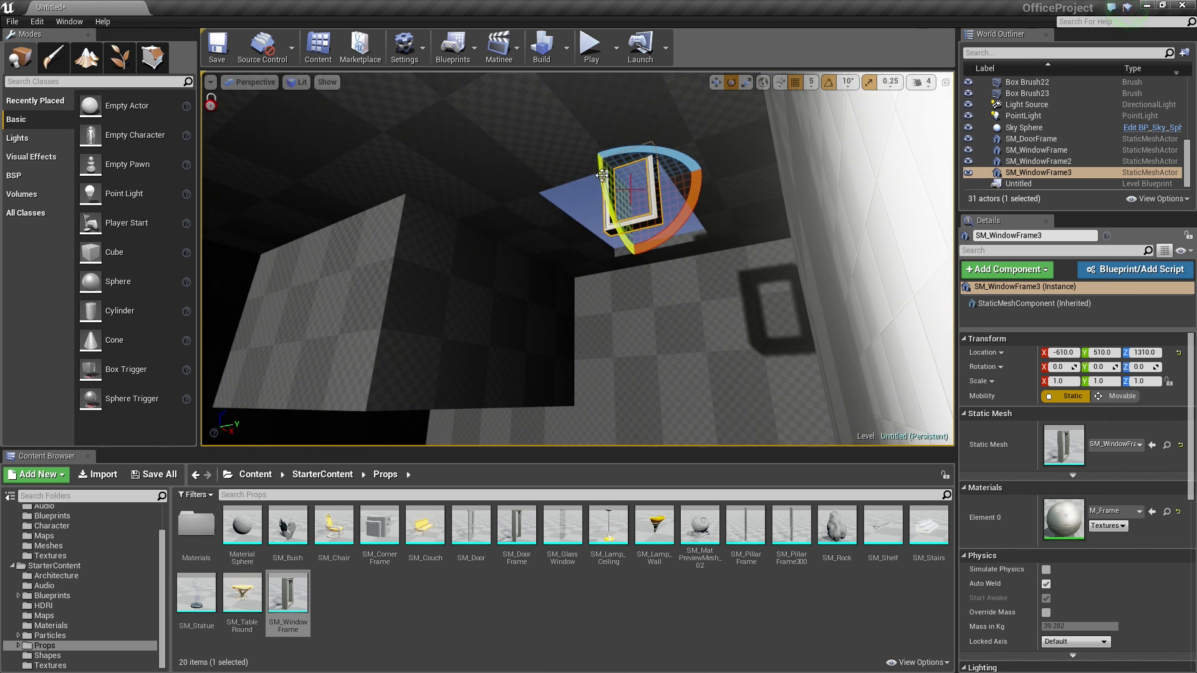
{"action": "left_click_drag", "start_coordinate": [602, 175], "coordinate": [604, 230]}
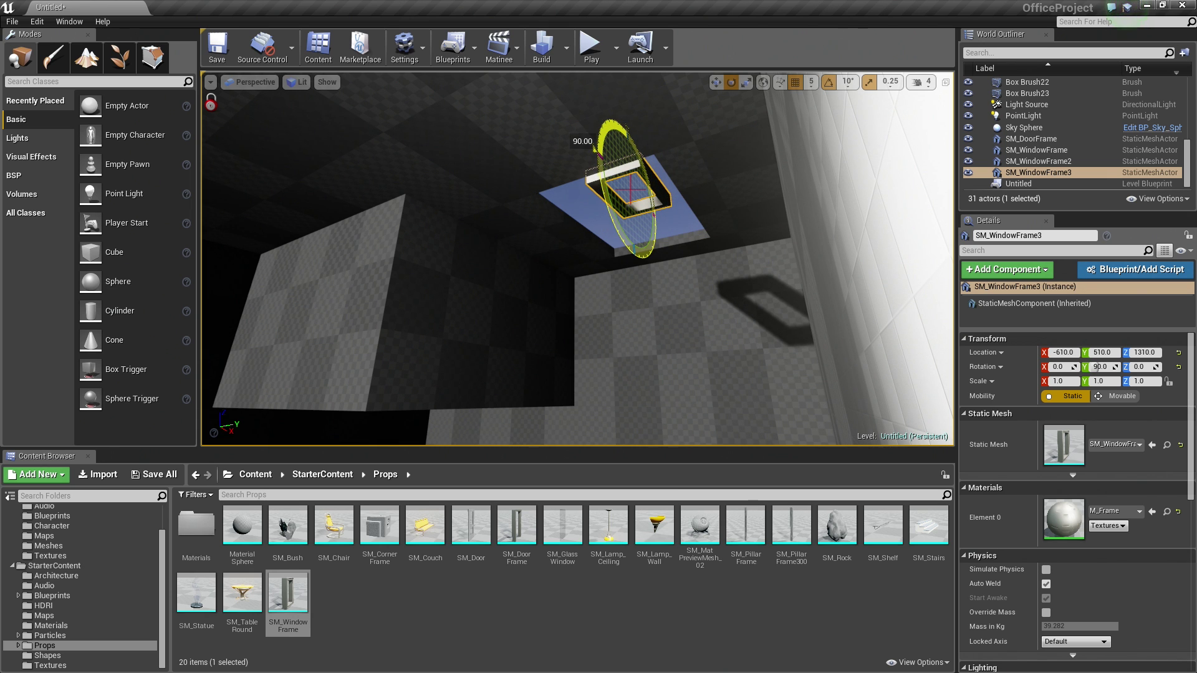
{"action": "right_click_drag", "start_coordinate": [603, 230], "coordinate": [603, 230]}
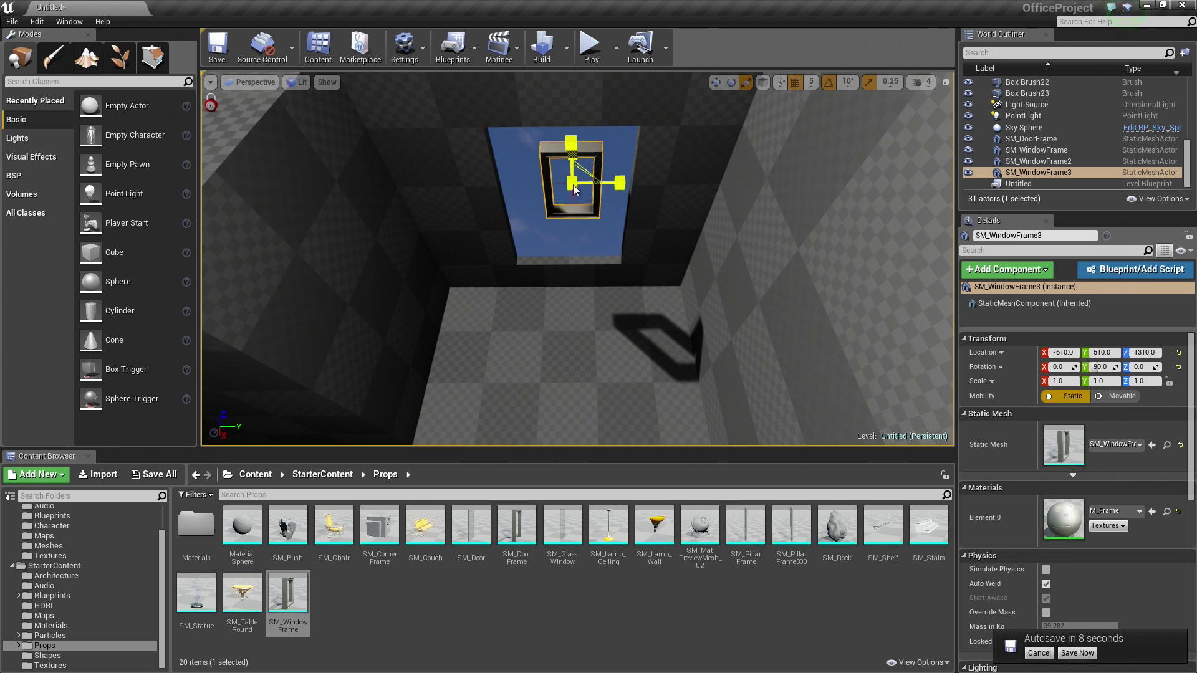
{"action": "left_click_drag", "start_coordinate": [573, 185], "coordinate": [580, 156]}
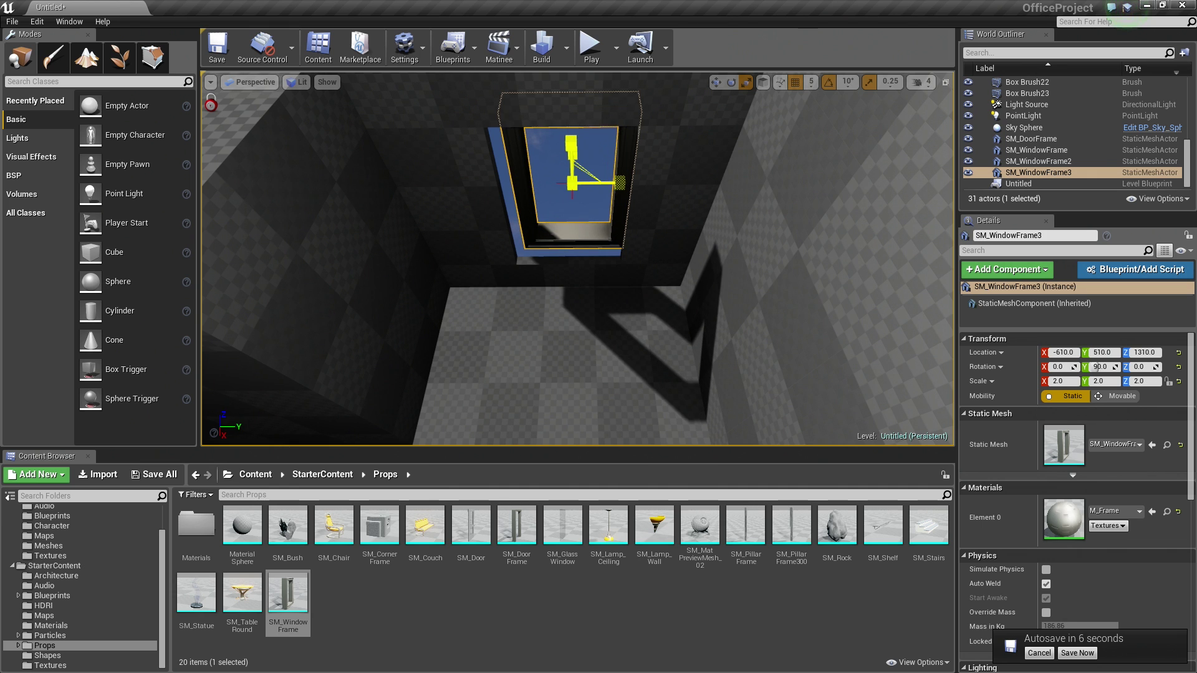
- Lower the flat window frame to Z 1255 and shift it to Y 500 to line up with the ceiling opening
{"action": "right_click_drag", "start_coordinate": [600, 226], "coordinate": [566, 218]}
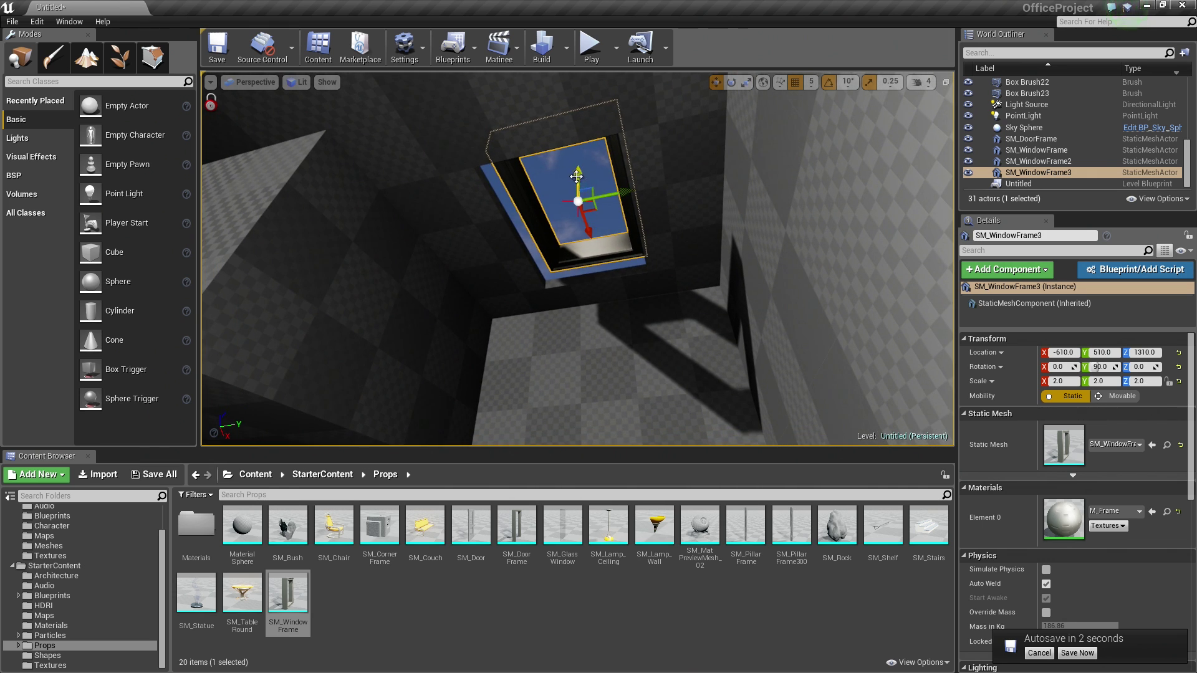
{"action": "left_click_drag", "start_coordinate": [577, 180], "coordinate": [580, 189]}
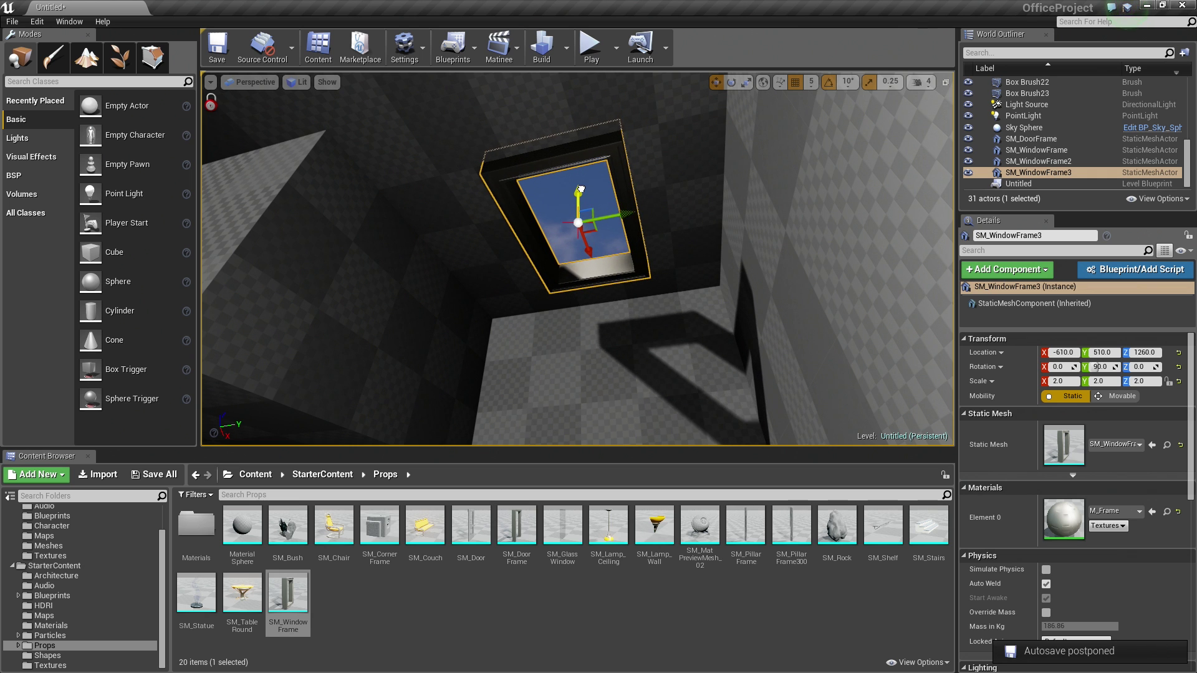
{"action": "right_click_drag", "start_coordinate": [630, 216], "coordinate": [665, 256]}
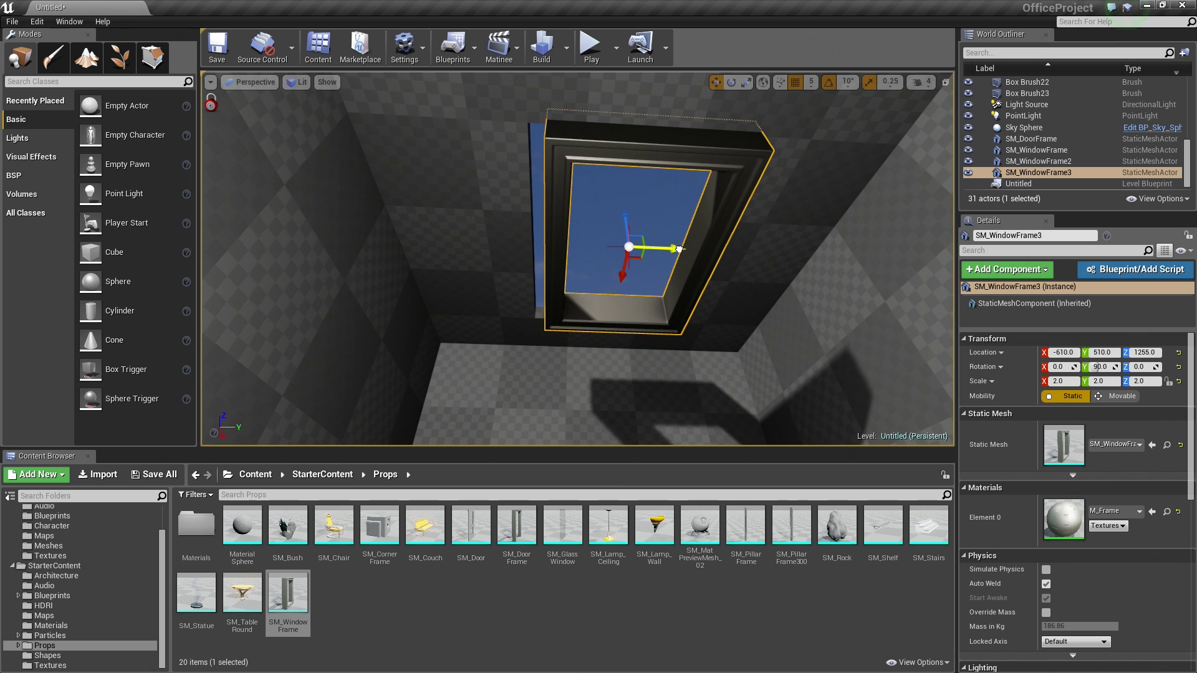
{"action": "left_click_drag", "start_coordinate": [679, 249], "coordinate": [668, 248]}
{"action": "right_click_drag", "start_coordinate": [667, 249], "coordinate": [609, 251]}
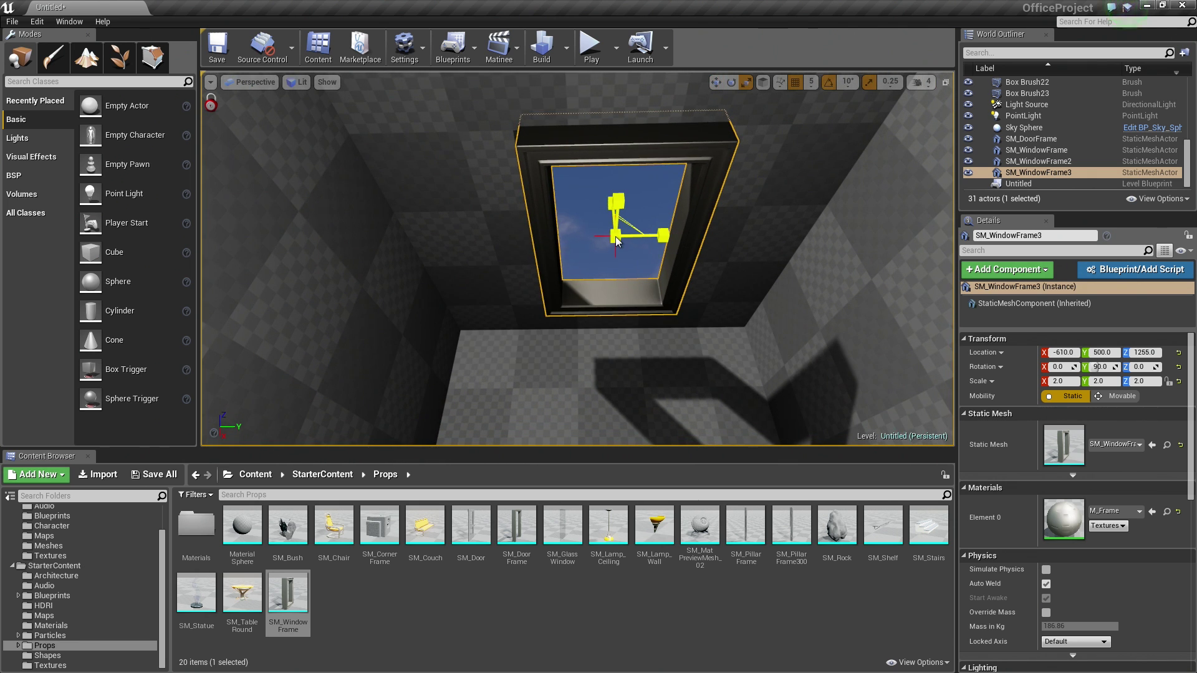
- Set the ceiling frame's scale to X 1.0, Y 2.25 and Z 2.25, and raise it to Z 1270
{"action": "left_click_drag", "start_coordinate": [616, 237], "coordinate": [619, 228]}
{"action": "right_click_drag", "start_coordinate": [617, 237], "coordinate": [606, 189]}
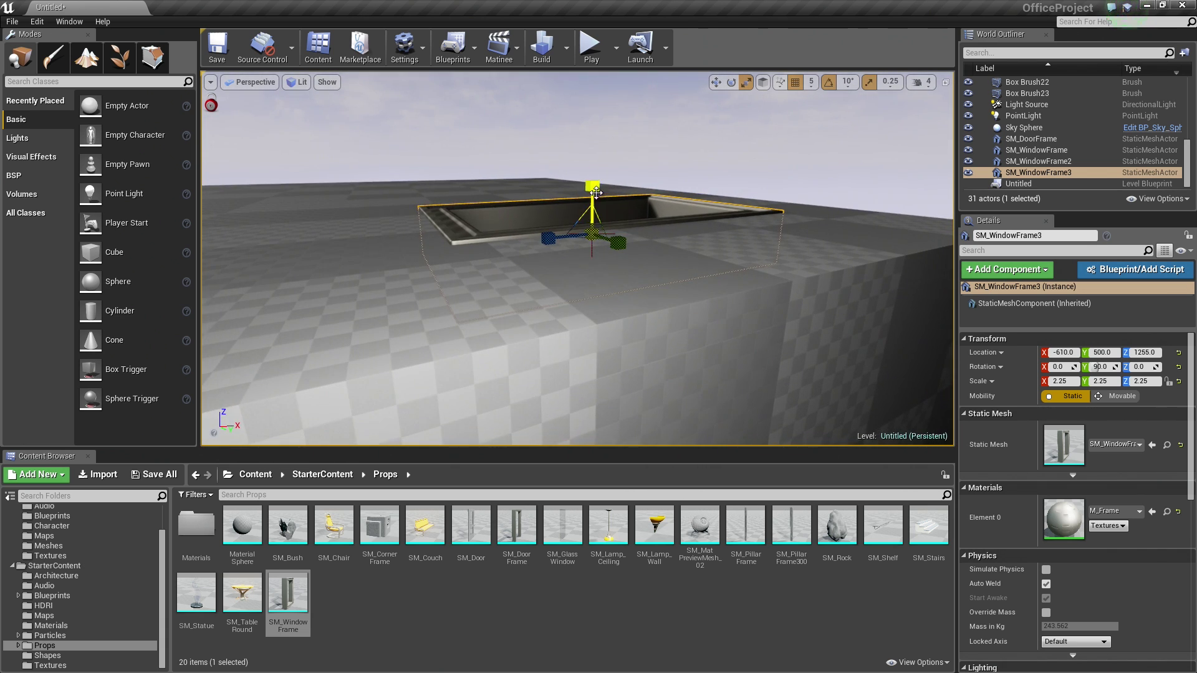
{"action": "left_click_drag", "start_coordinate": [593, 185], "coordinate": [594, 212]}
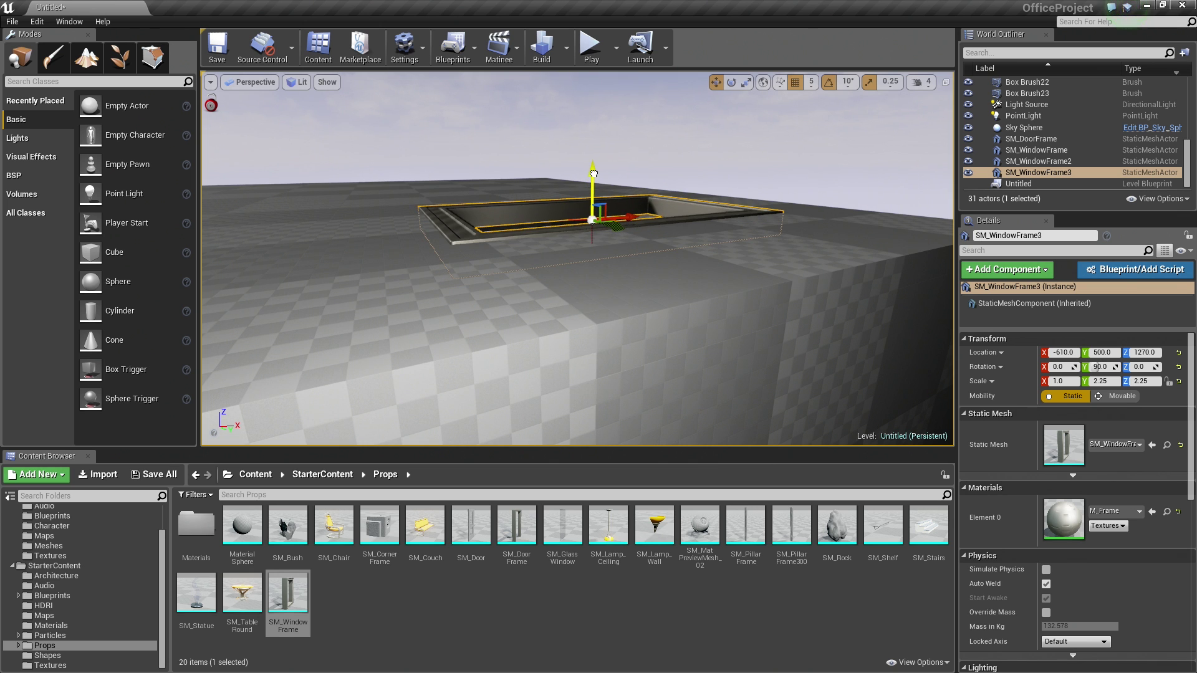
- Deselect the ceiling window frame and inspect the framed openings from inside the building
{"action": "right_click_drag", "start_coordinate": [594, 174], "coordinate": [673, 215]}
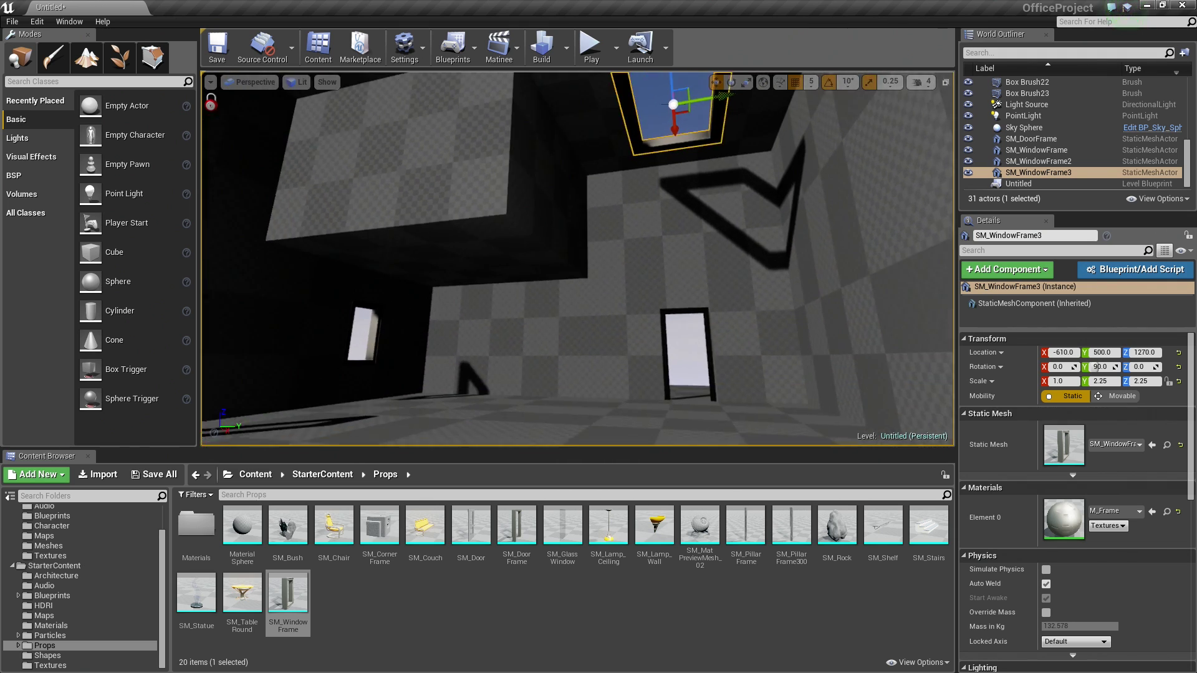
{"action": "right_click_drag", "start_coordinate": [571, 118], "coordinate": [552, 128]}
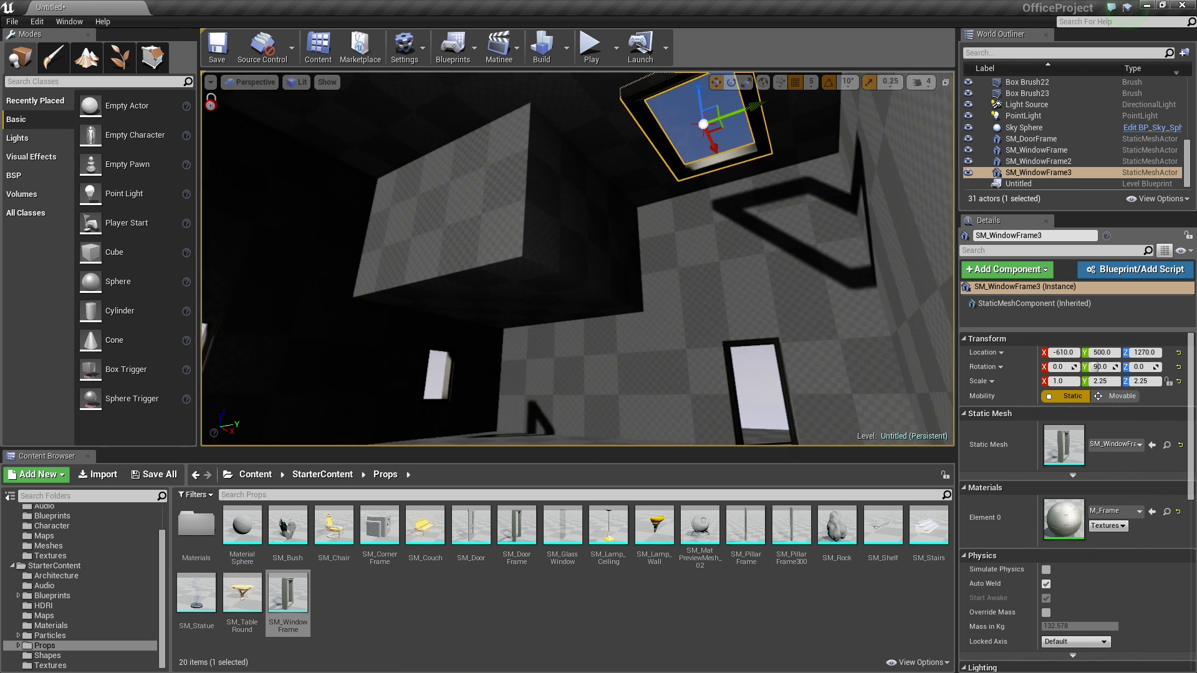
{"action": "right_click_drag", "start_coordinate": [615, 216], "coordinate": [605, 188]}
{"action": "key", "text": "Escape"}
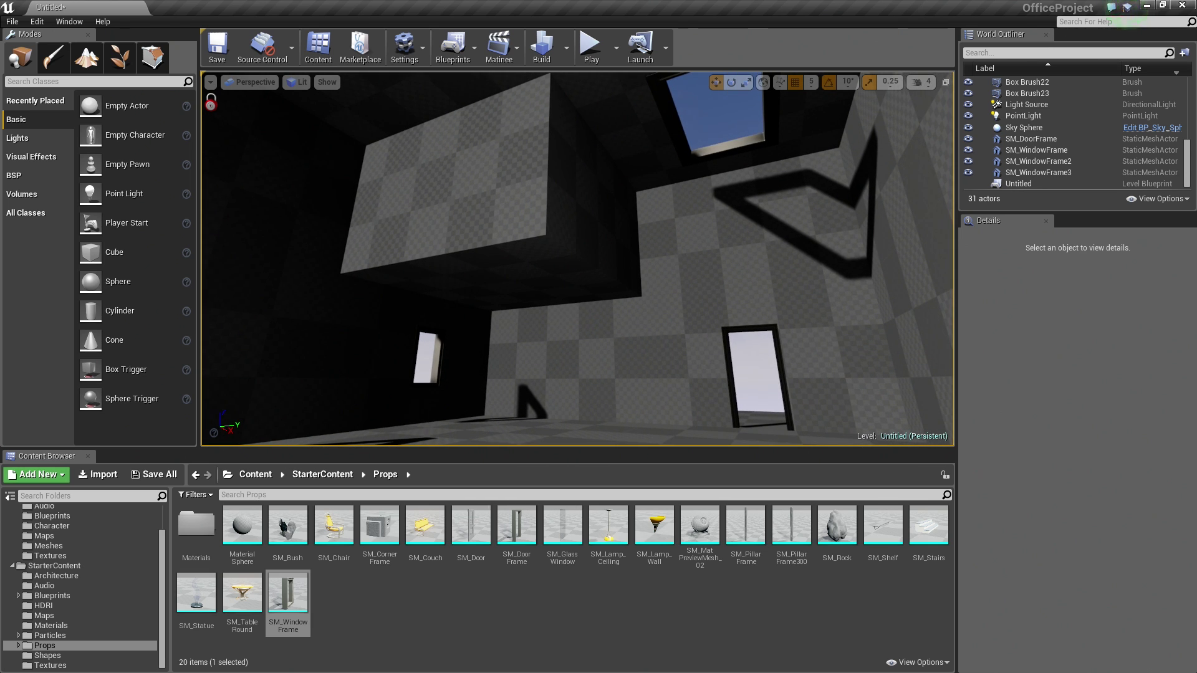
{"action": "right_click_drag", "start_coordinate": [605, 188], "coordinate": [611, 195]}
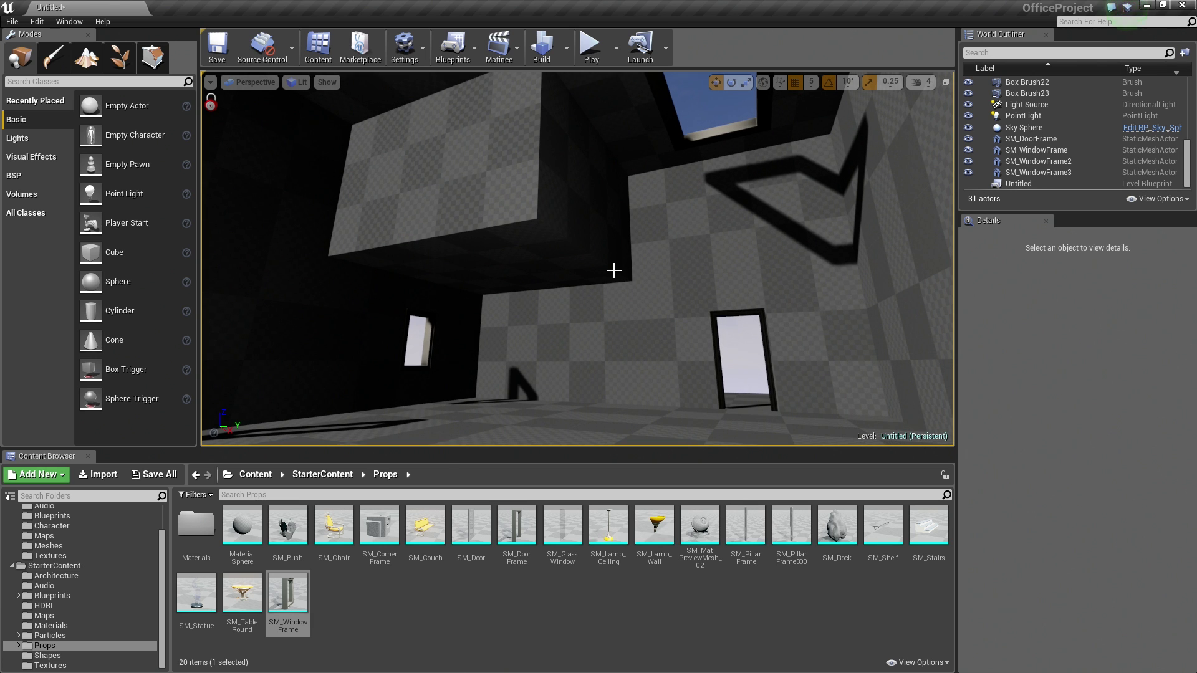